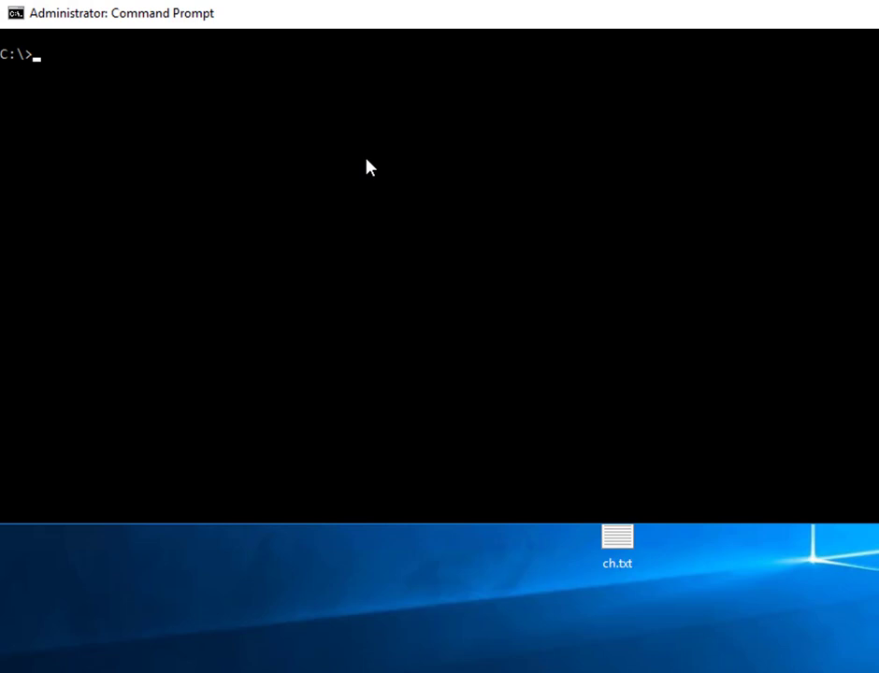
# - Write the command "setup /configure configuration.xml" at the C:\ prompt without running it, and copy its text
pyautogui.click(367, 162)
pyautogui.write('setup /configure ')
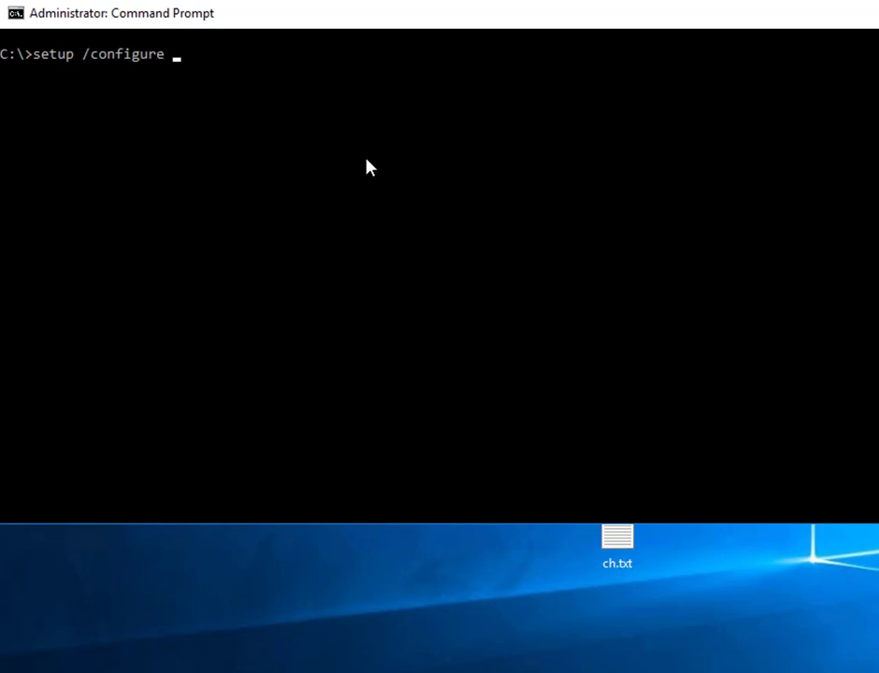
pyautogui.write('config')
pyautogui.write('urat')
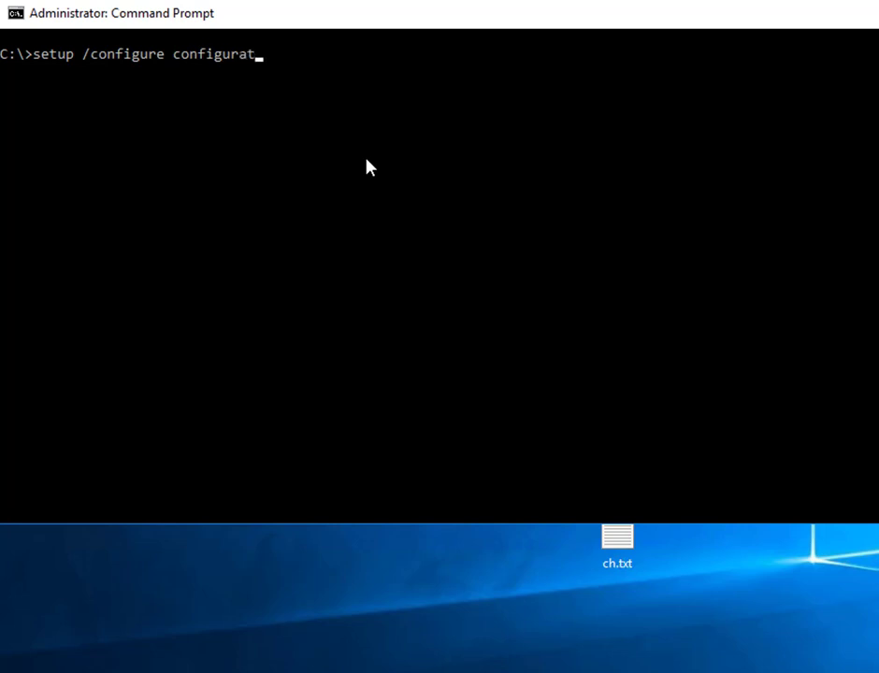
pyautogui.write('ion.xml')
pyautogui.moveTo(318, 55); pyautogui.dragTo(36, 54)
pyautogui.press('super+c')
pyautogui.press('Return')
# - Create a new text document named install.txt on the desktop
pyautogui.rightClick(301, 587)
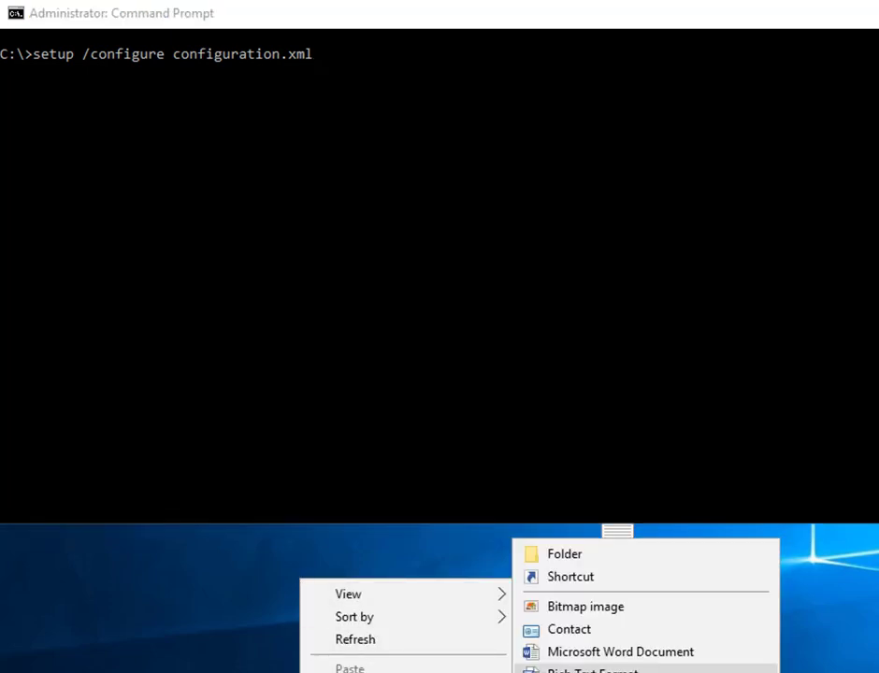
pyautogui.click(581, 672)
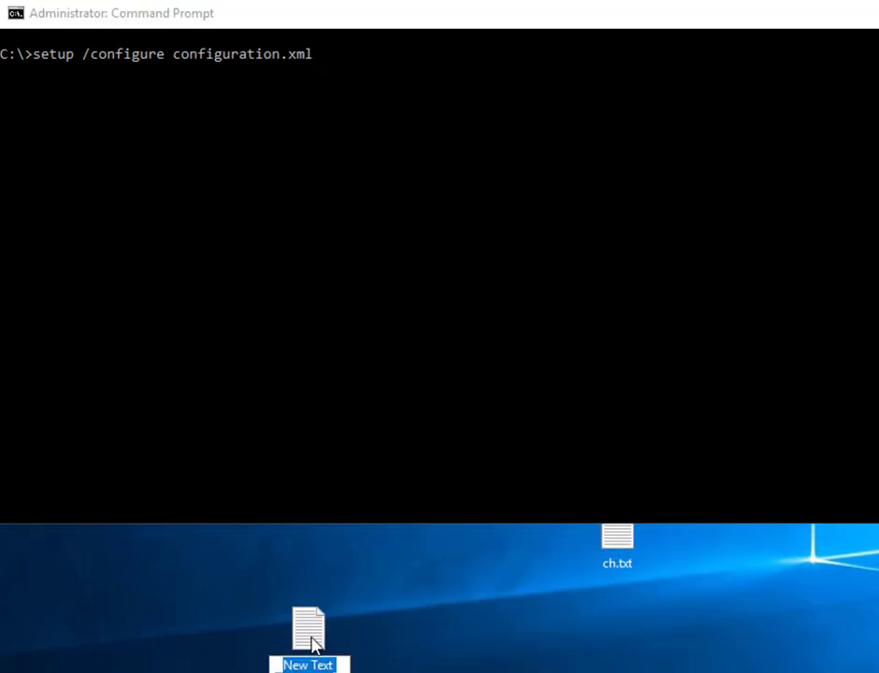
pyautogui.write('install.txt')
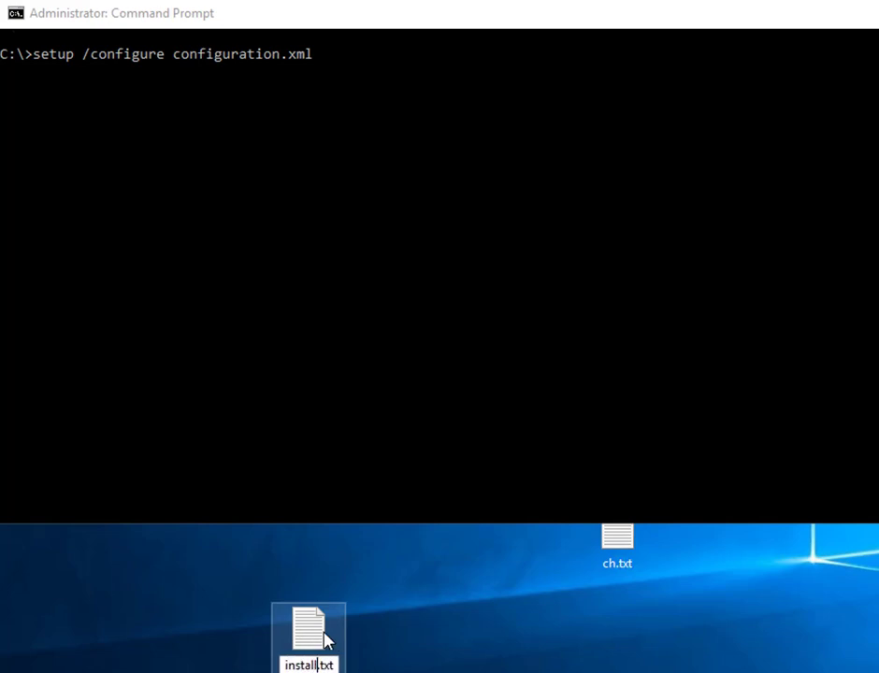
pyautogui.press('Return')
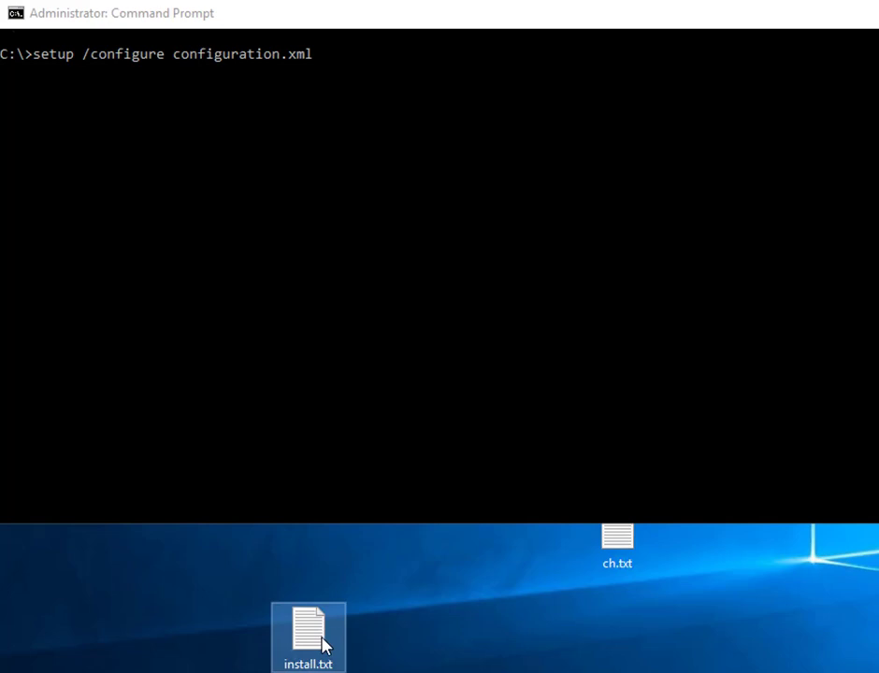
# - Open install.txt for editing and paste the copied setup command into it
pyautogui.rightClick(324, 645)
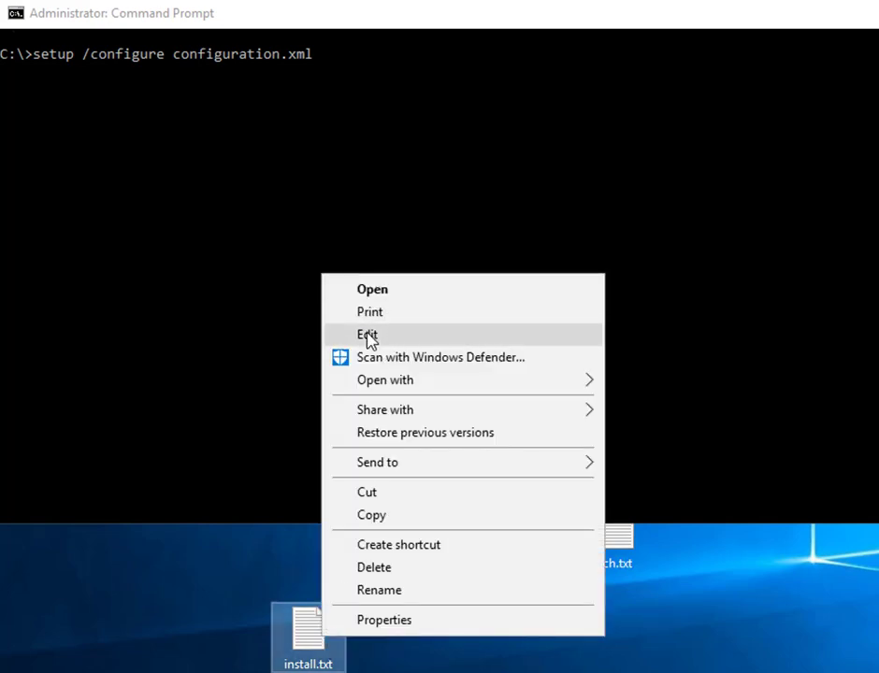
pyautogui.click(368, 339)
pyautogui.rightClick(444, 433)
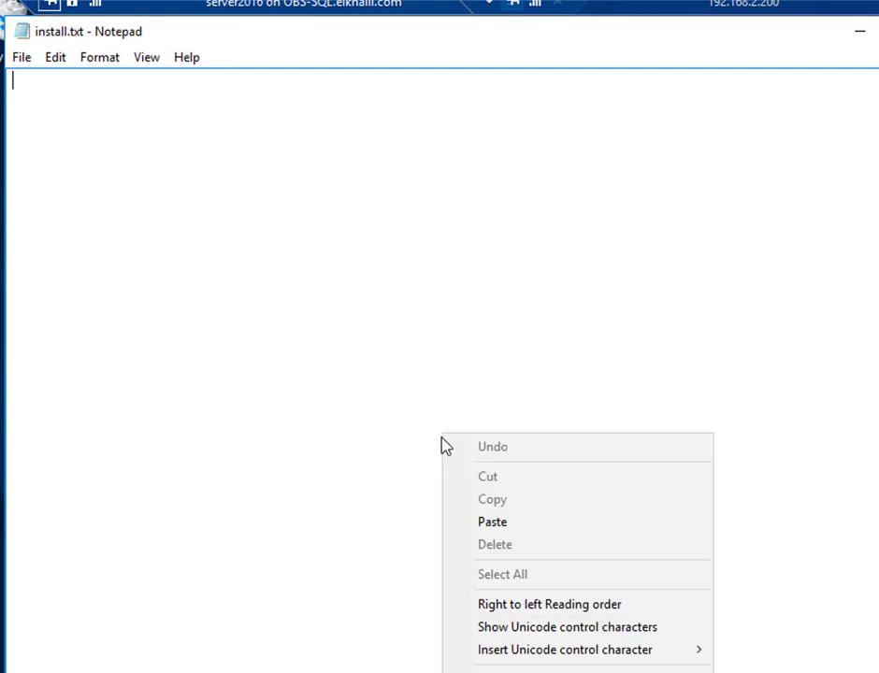
pyautogui.click(478, 521)
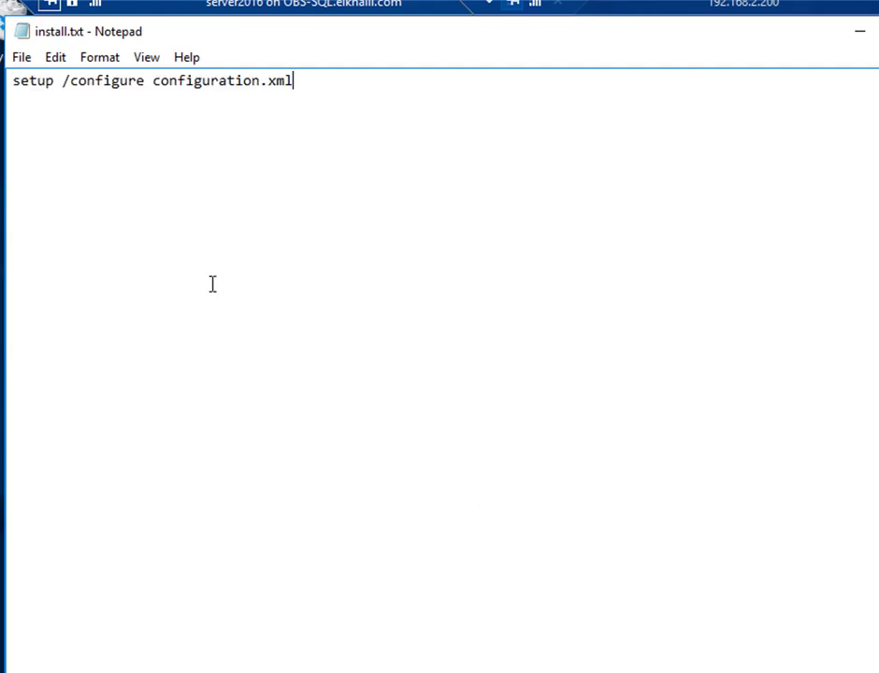
# - Prefix the setup command in install.txt with the network path \\10.0.0.27\office2019\
pyautogui.press('Home')
pyautogui.write('\\10.0.0')
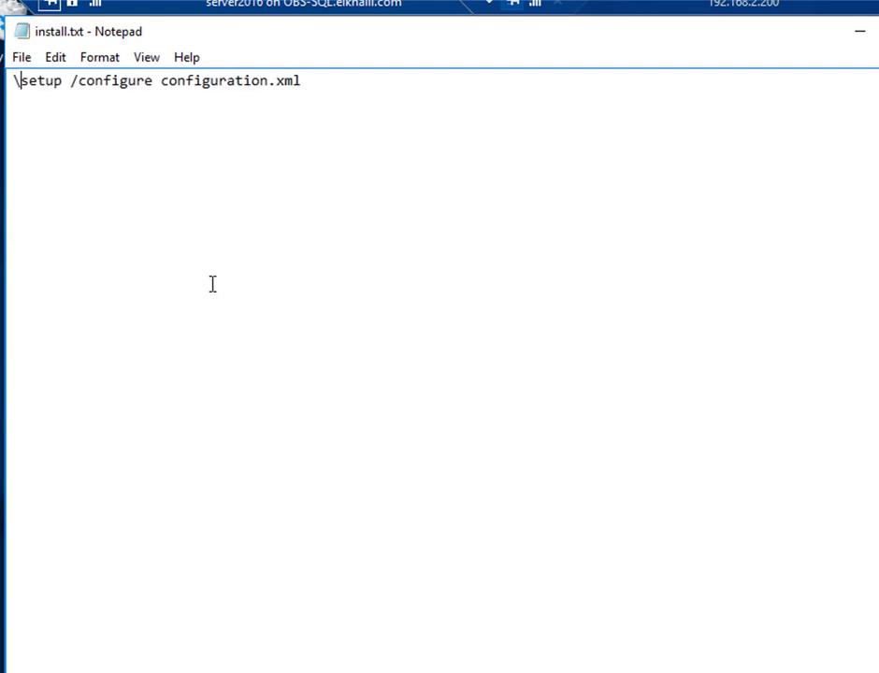
pyautogui.write('.')
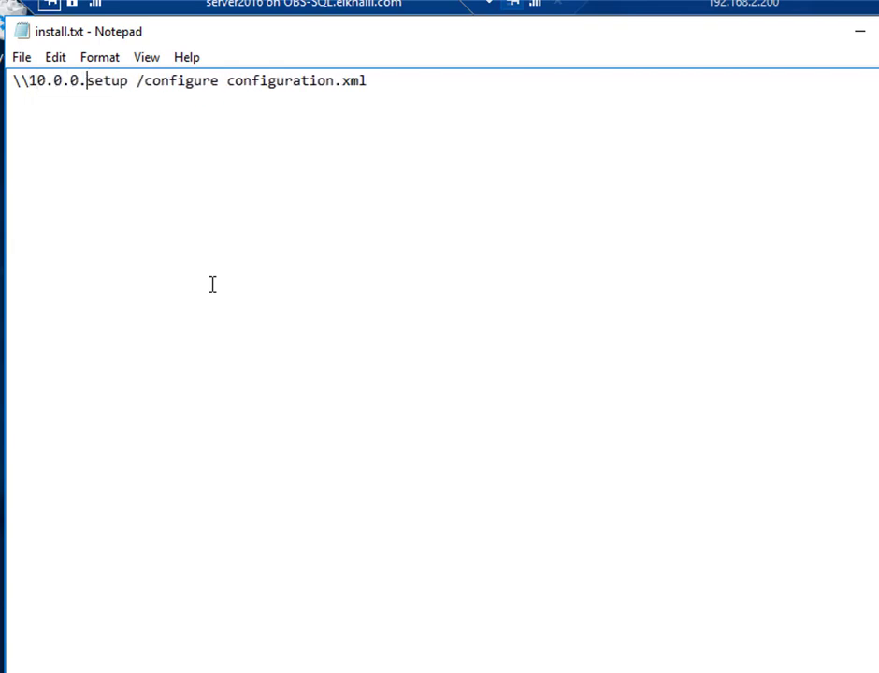
pyautogui.write('27\\')
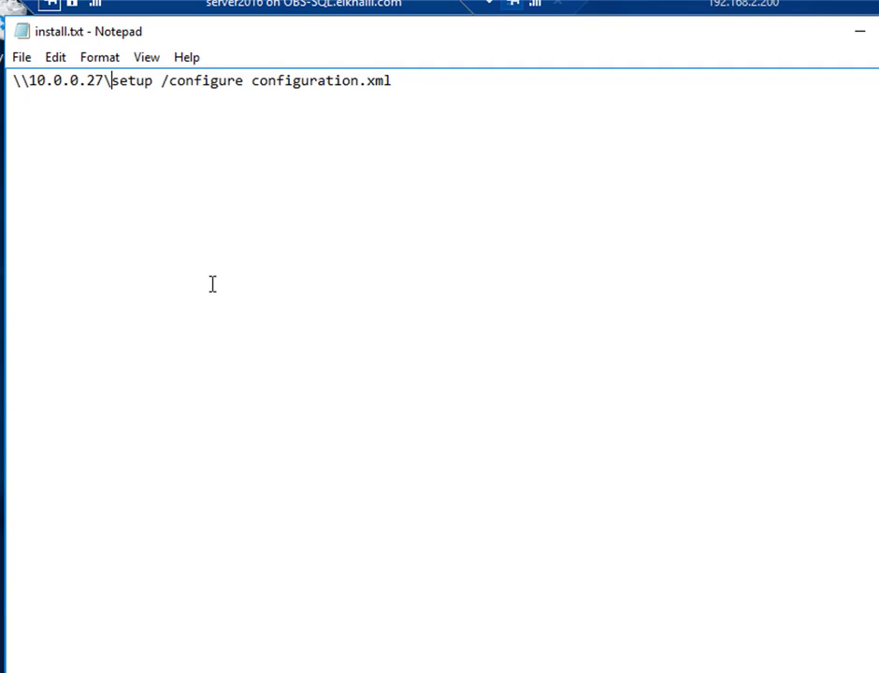
pyautogui.write('office')
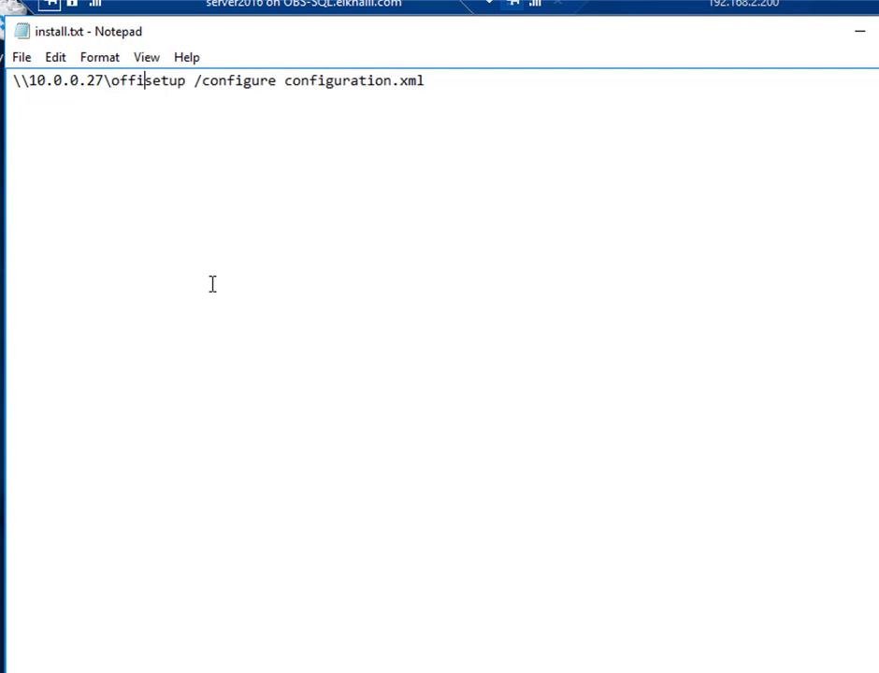
pyautogui.write('2019')
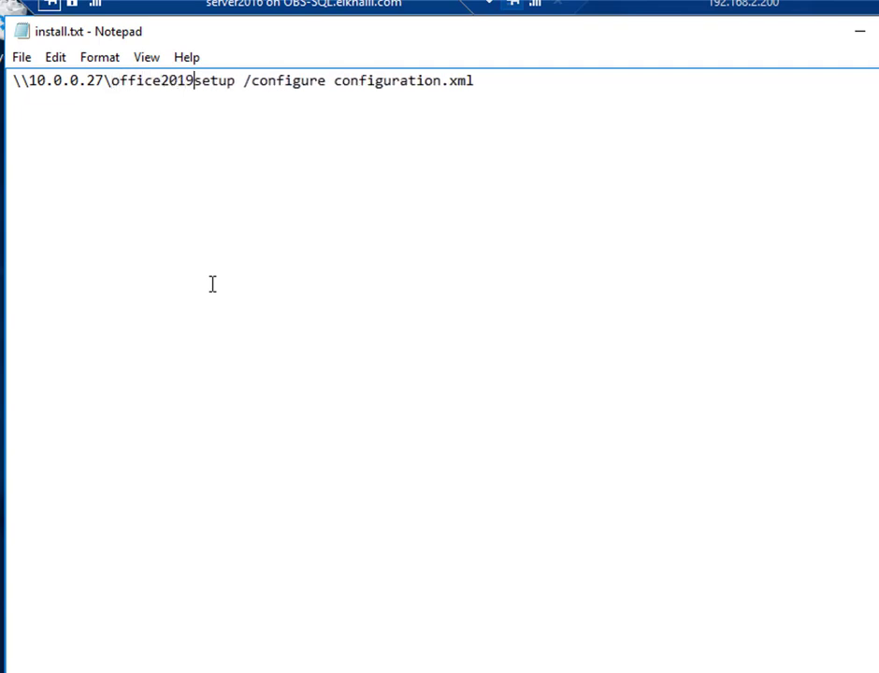
pyautogui.write('\\')
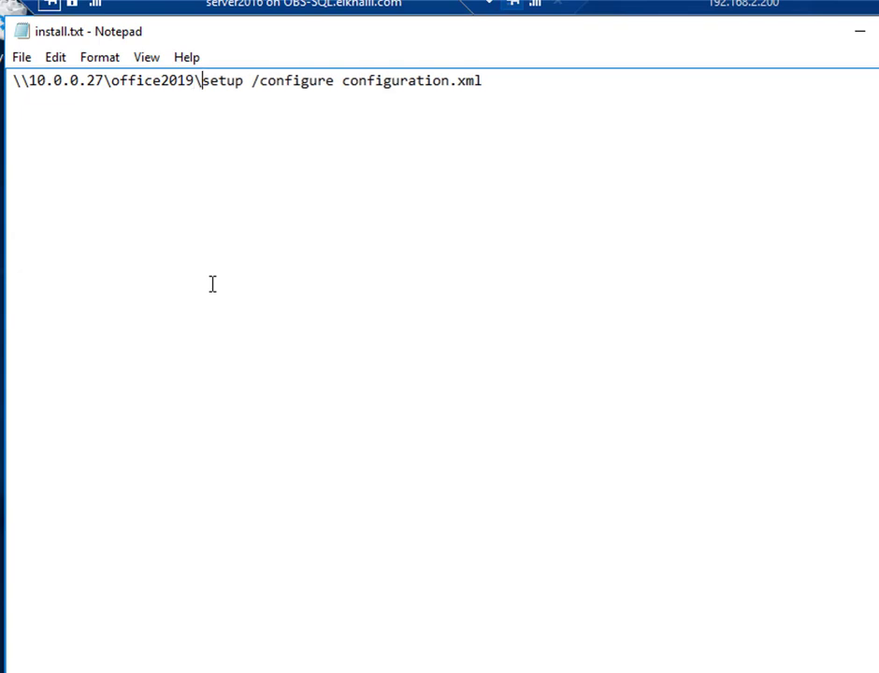
# - Copy the path \\10.0.0.27\office2019\ in front of configuration.xml as well and save install.txt
pyautogui.click(343, 82)
pyautogui.moveTo(203, 81); pyautogui.dragTo(12, 80)
pyautogui.hotkey('ctrl', 'c')
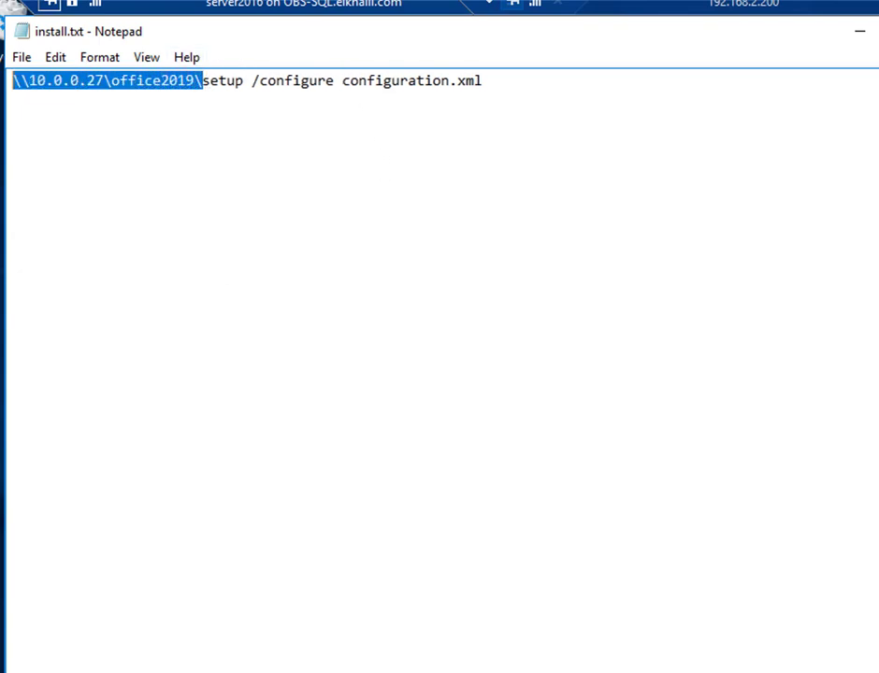
pyautogui.click(342, 81)
pyautogui.hotkey('ctrl', 'v')
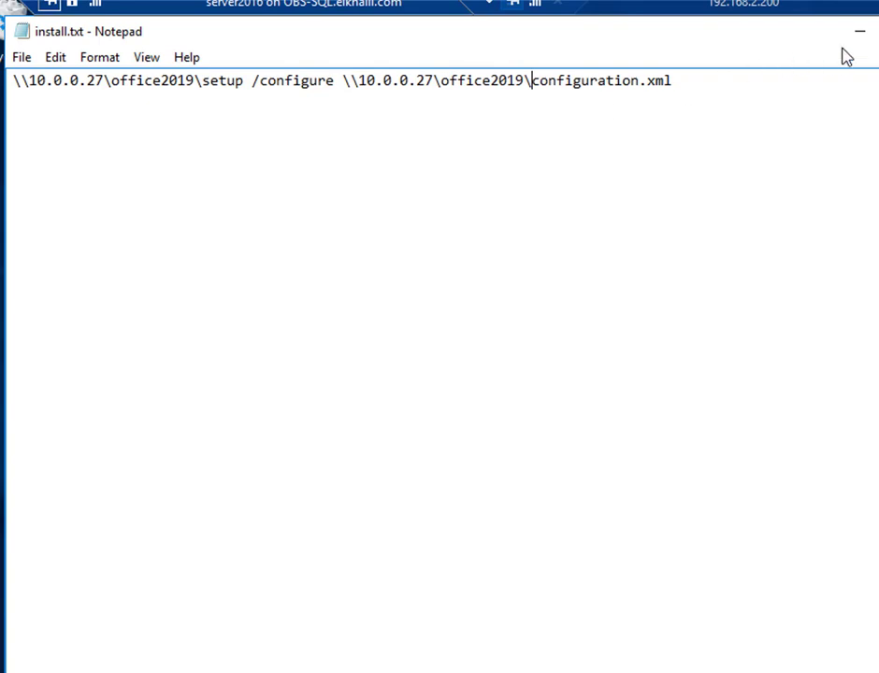
pyautogui.click(27, 56)
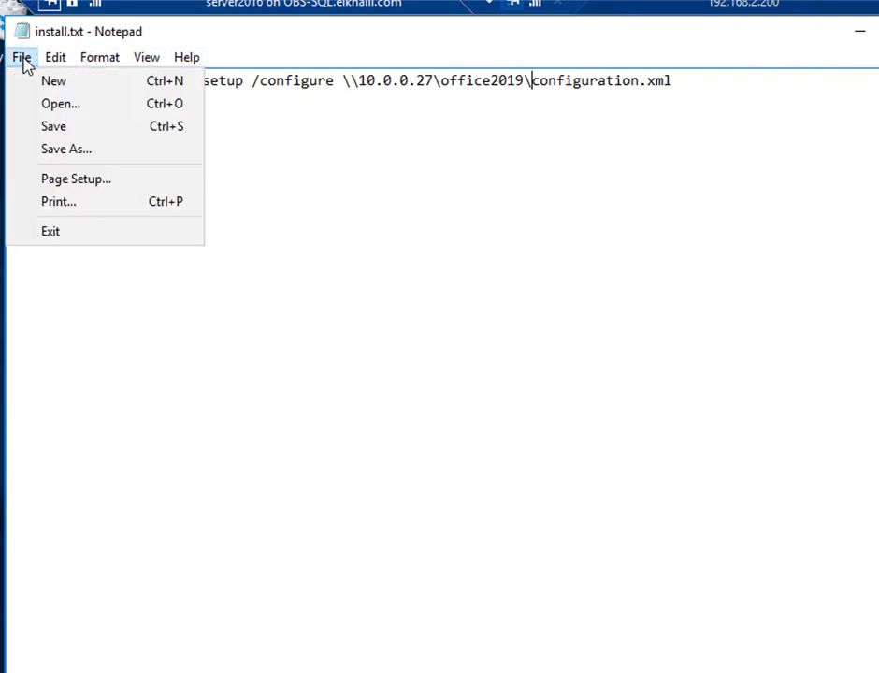
pyautogui.click(66, 132)
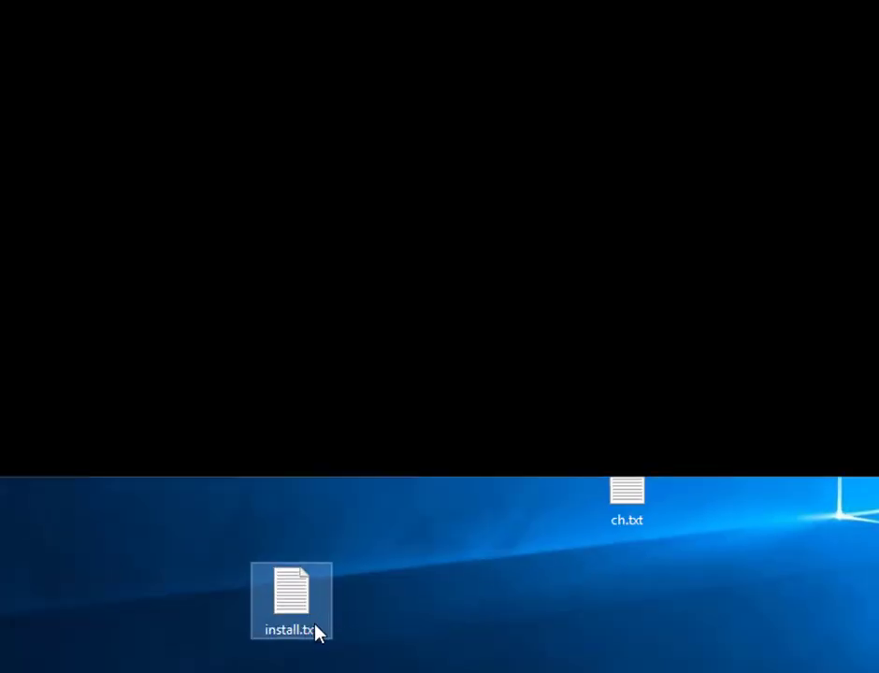
# - Rename the desktop file install.txt as install.bat, accepting the extension change
pyautogui.click(318, 629)
pyautogui.doubleClick(321, 629)
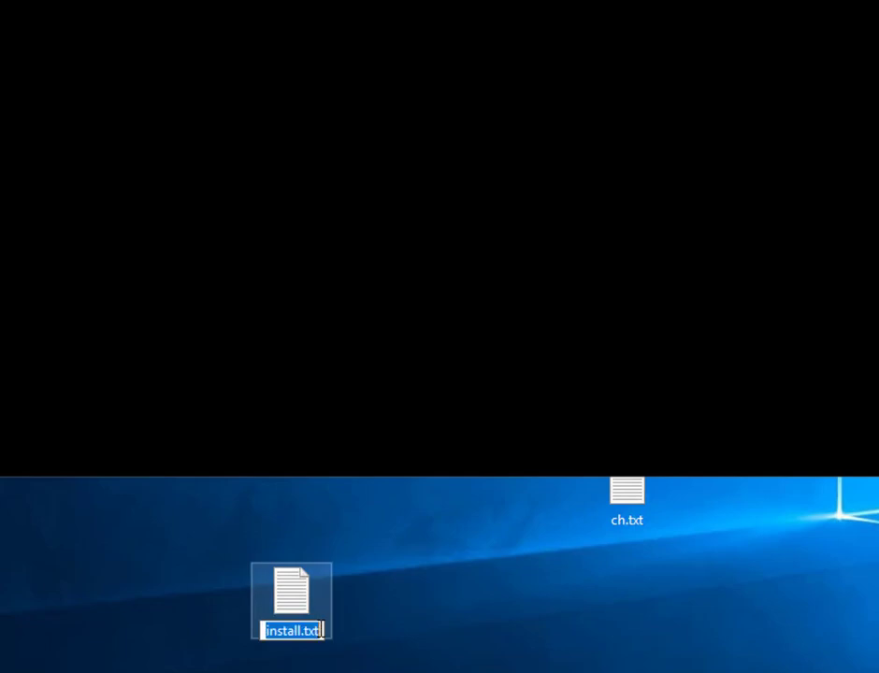
pyautogui.click(321, 630)
pyautogui.moveTo(300, 630); pyautogui.dragTo(373, 632)
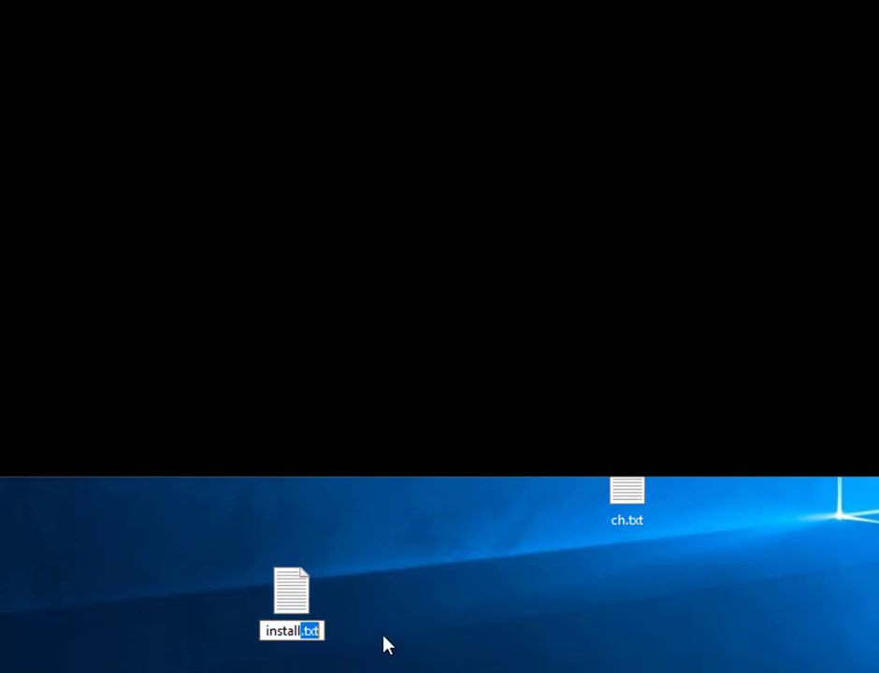
pyautogui.write('bat')
pyautogui.press('BackSpace')
pyautogui.press('BackSpace')
pyautogui.press('BackSpace')
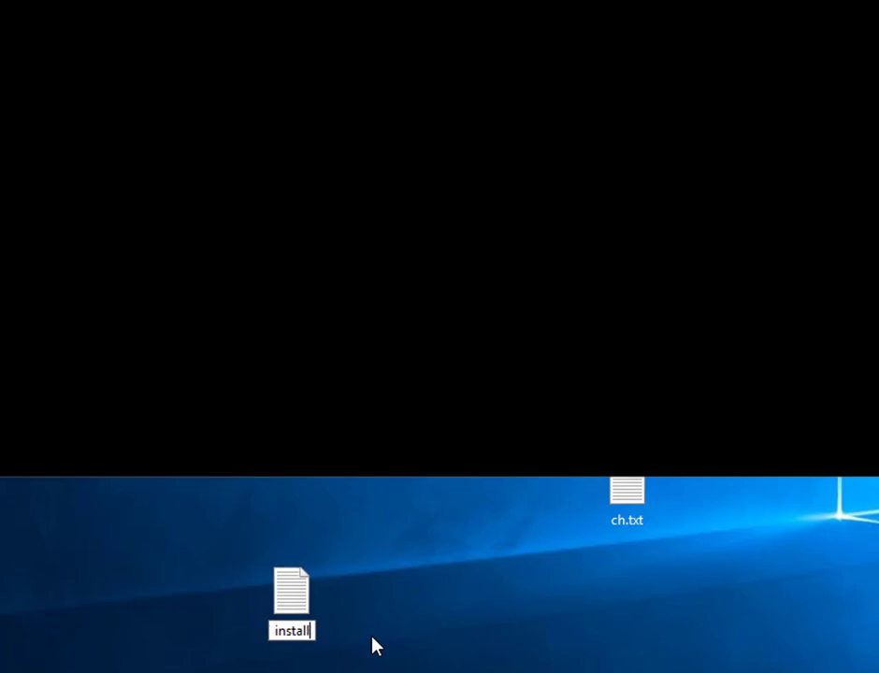
pyautogui.write('.bat')
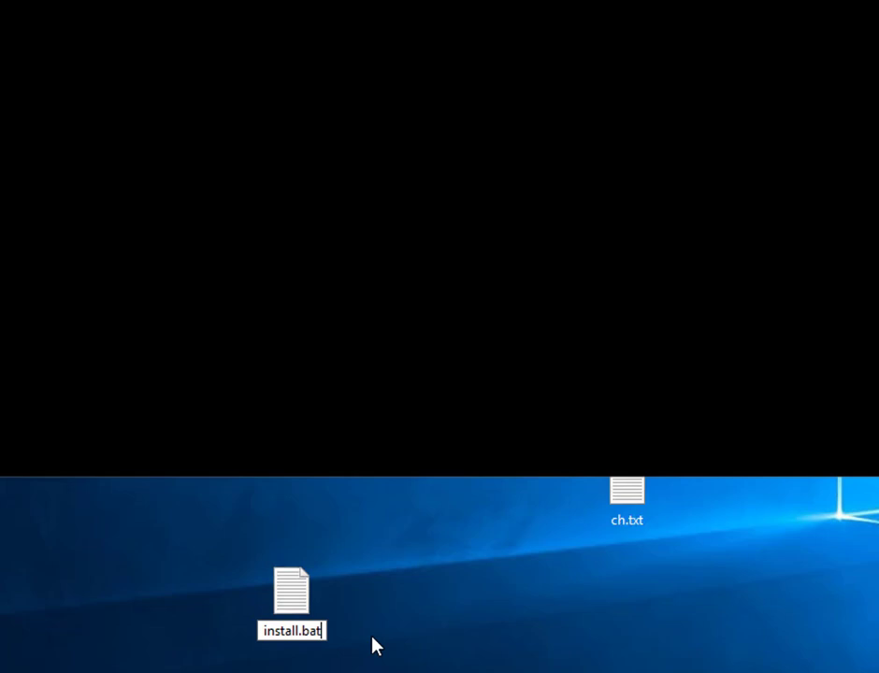
pyautogui.press('Return')
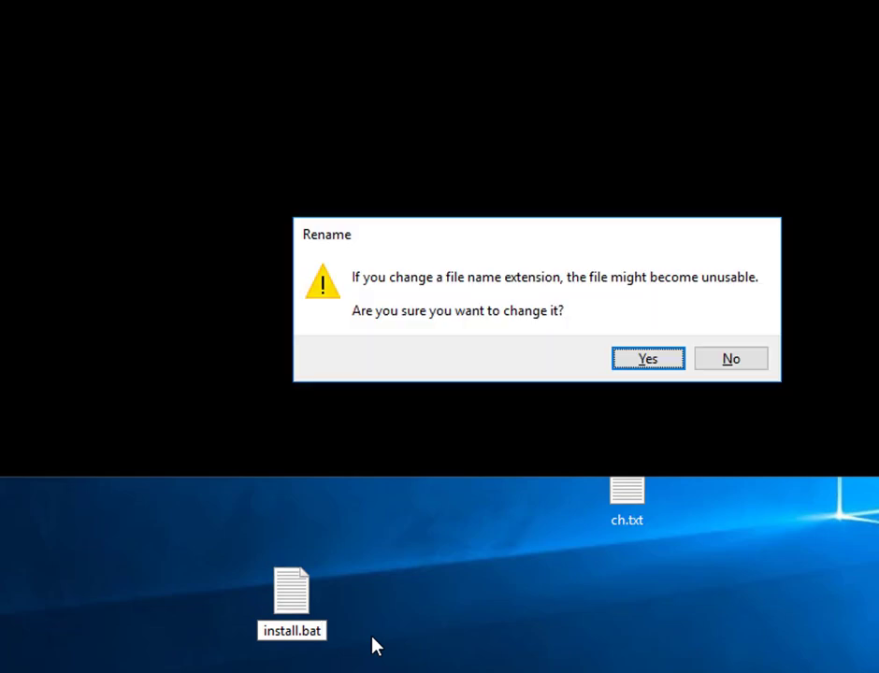
pyautogui.click(643, 359)
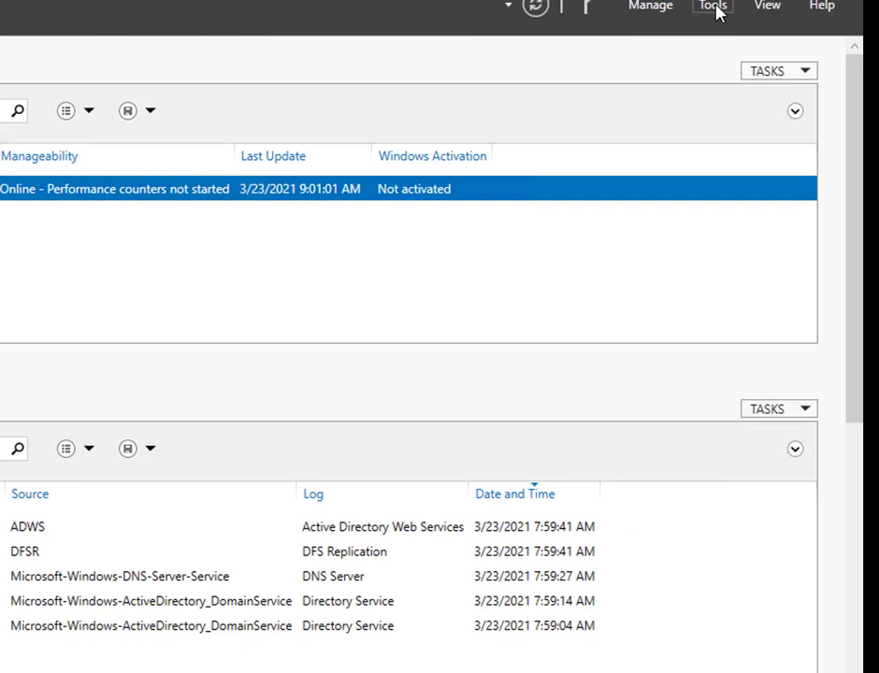
# - In Group Policy Management, create a GPO named "deploy office2019" linked to the Desktops organizational unit
pyautogui.click(713, 7)
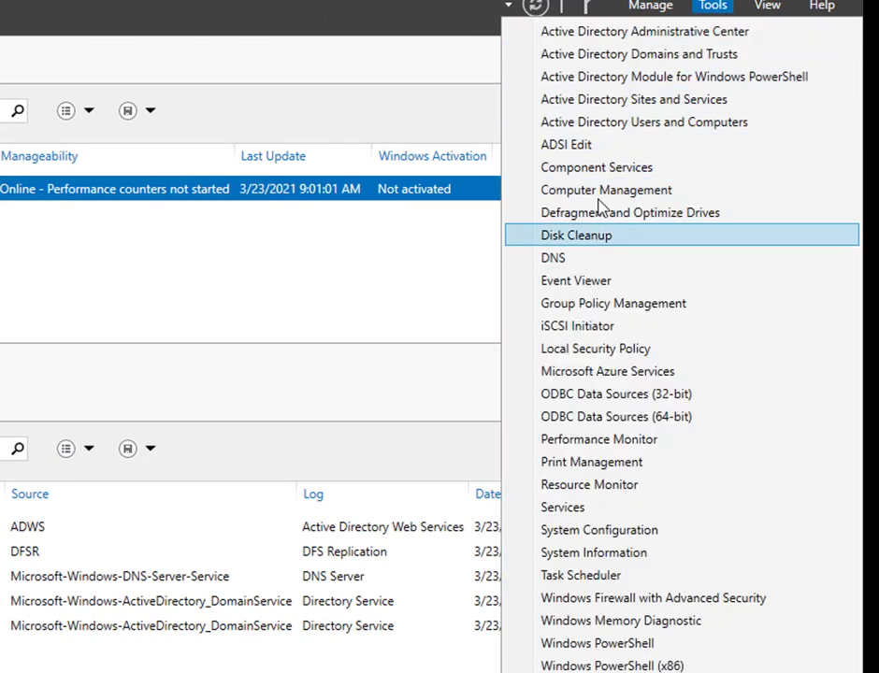
pyautogui.click(569, 304)
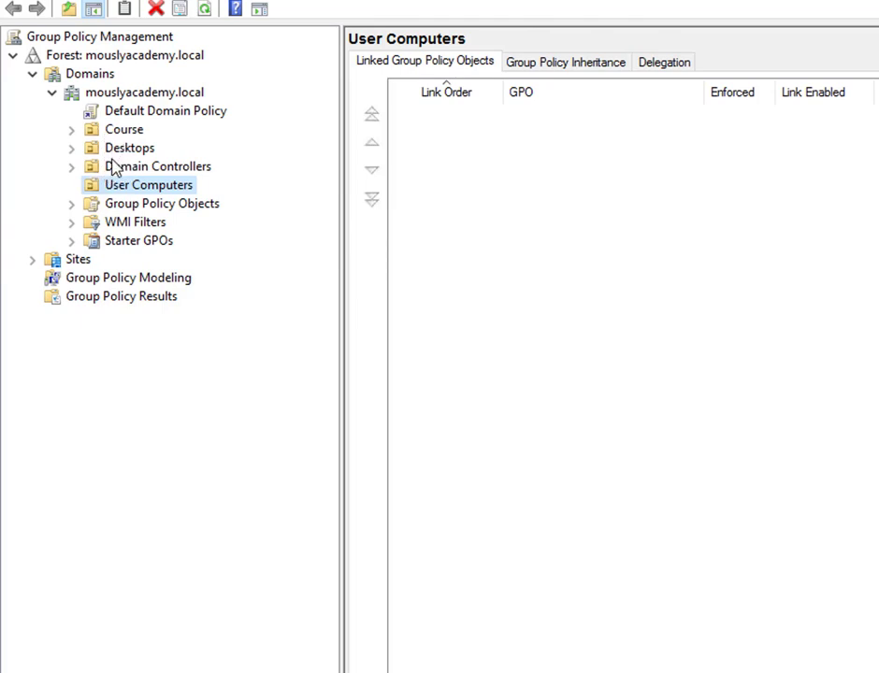
pyautogui.rightClick(132, 148)
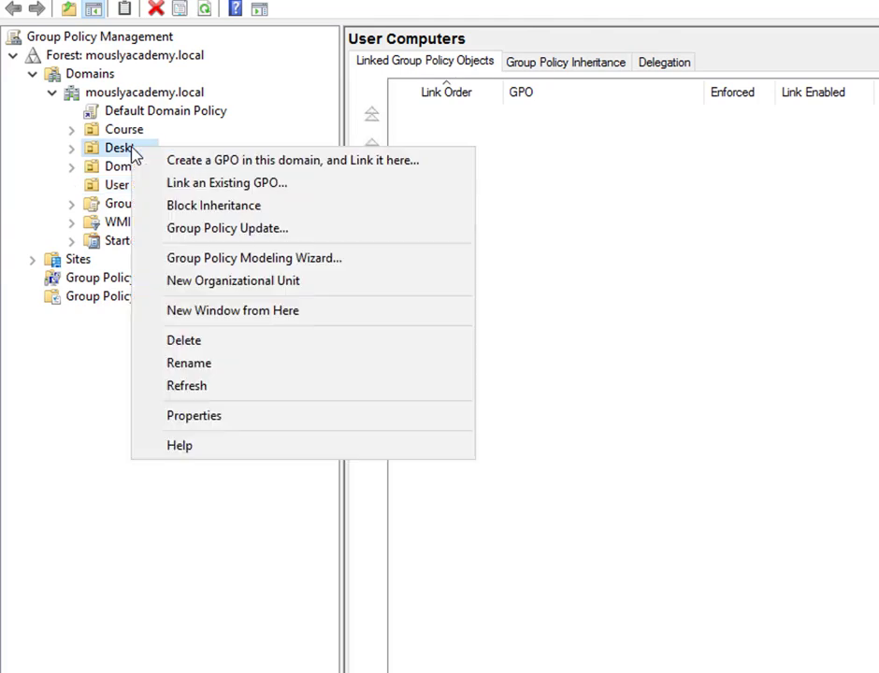
pyautogui.click(224, 161)
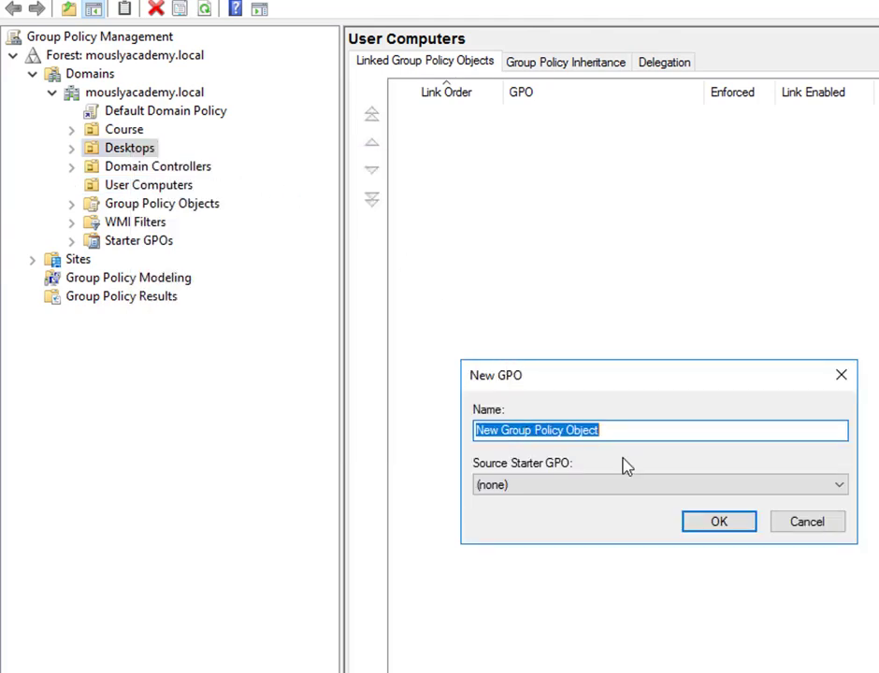
pyautogui.write('deploy')
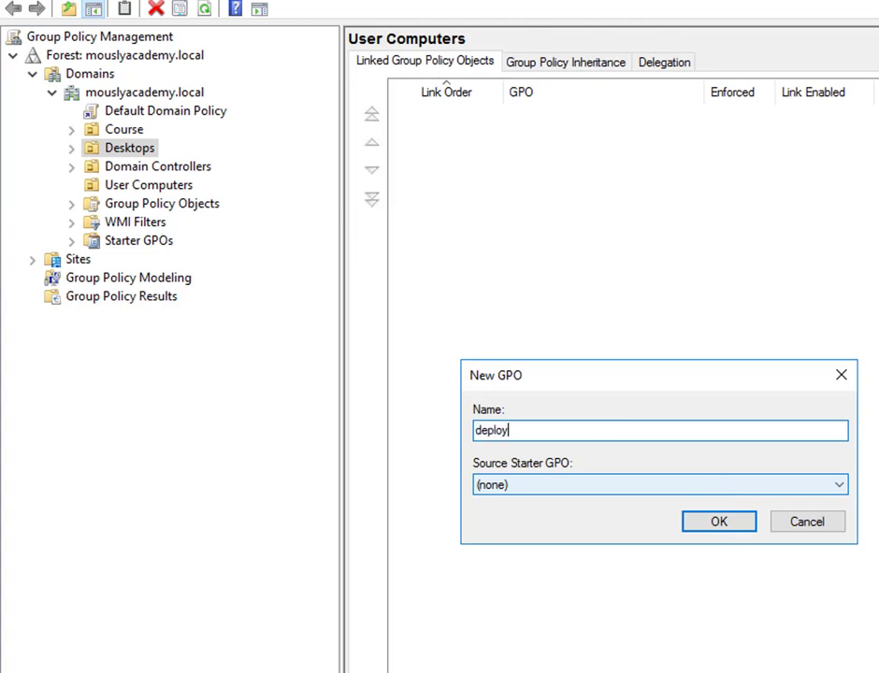
pyautogui.write(' office2019')
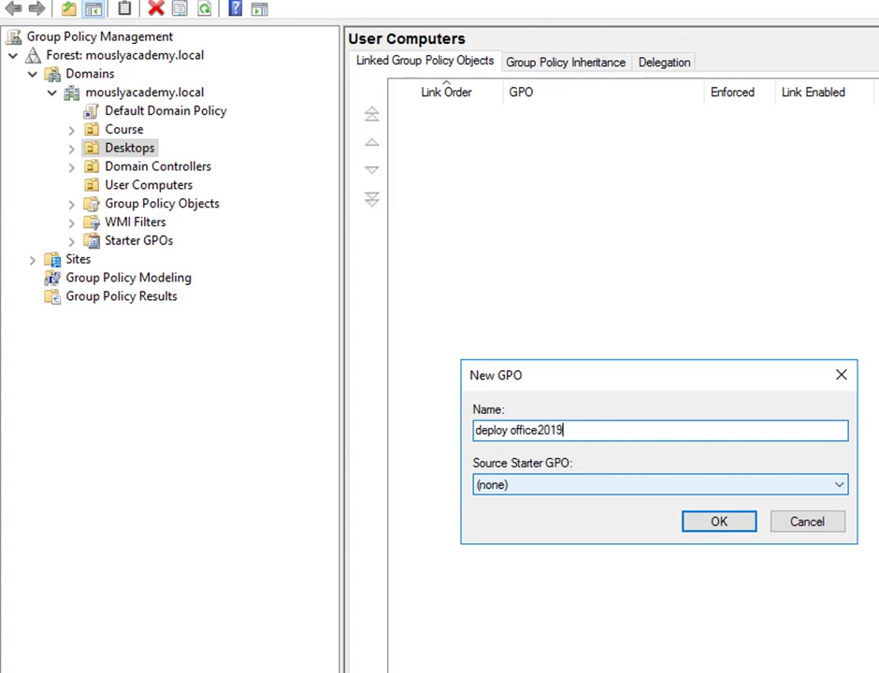
pyautogui.press('Return')
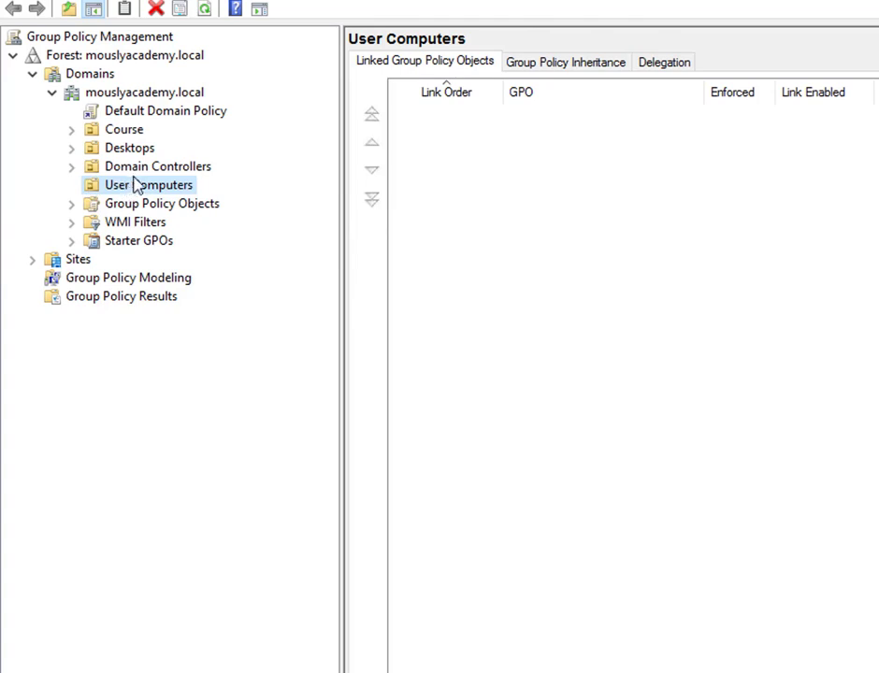
# - Open the "deploy office2019" GPO under the Desktops unit for editing
pyautogui.click(72, 148)
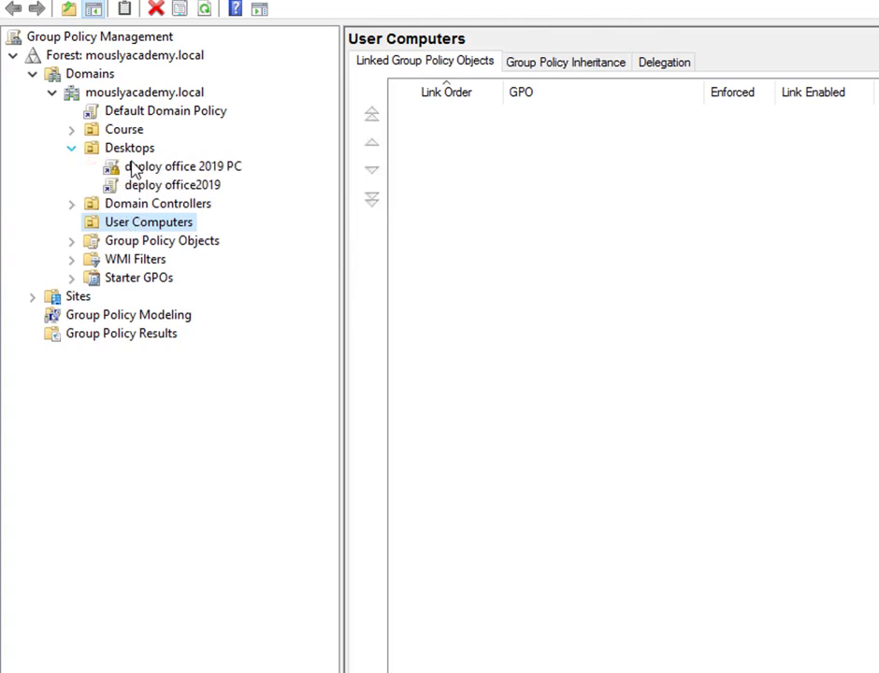
pyautogui.rightClick(159, 186)
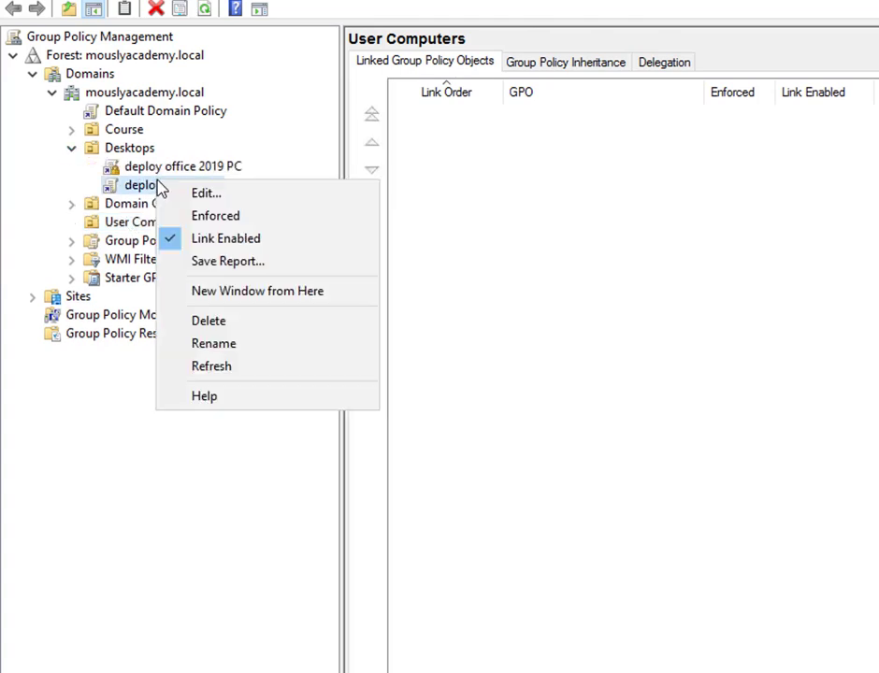
pyautogui.click(205, 196)
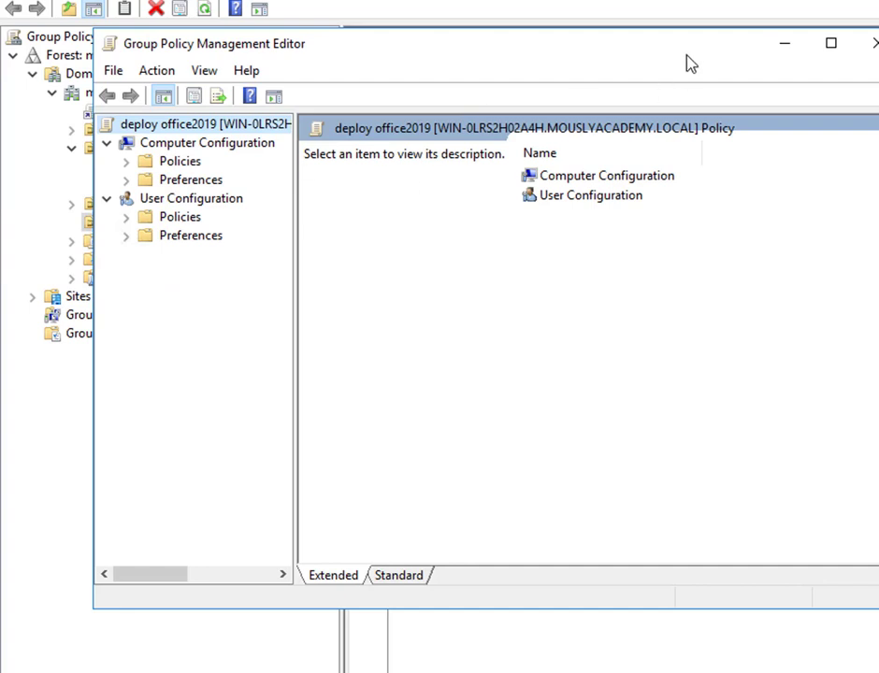
# - Open the Startup script properties in the GPO's Computer Configuration policies under Windows Settings
pyautogui.doubleClick(692, 53)
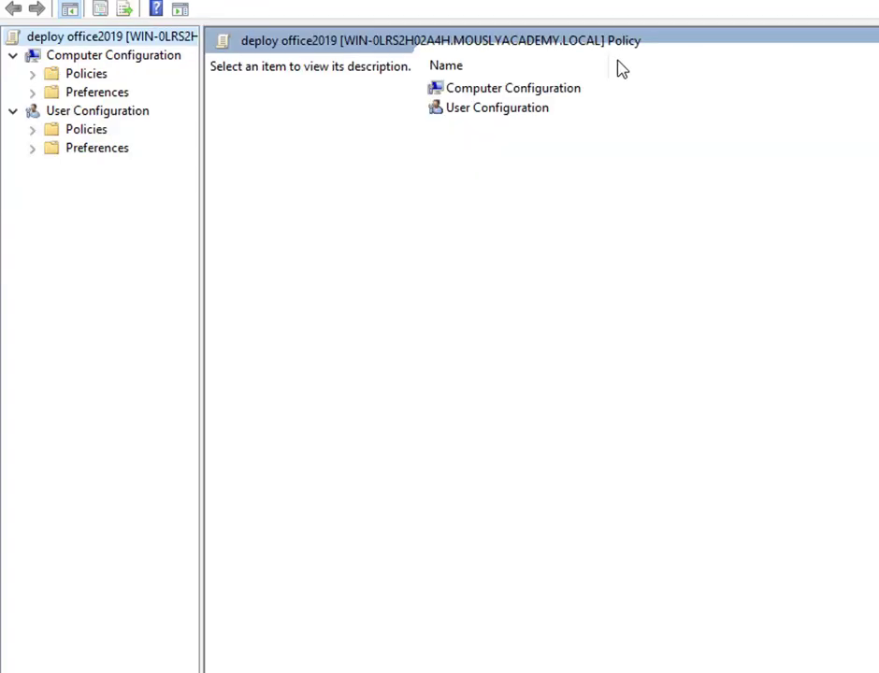
pyautogui.click(33, 74)
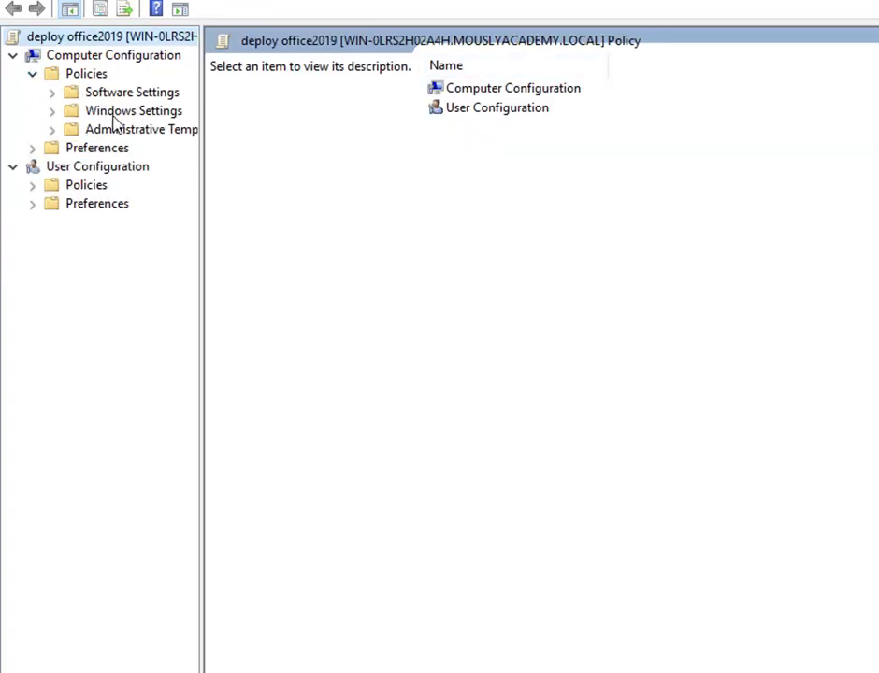
pyautogui.click(52, 112)
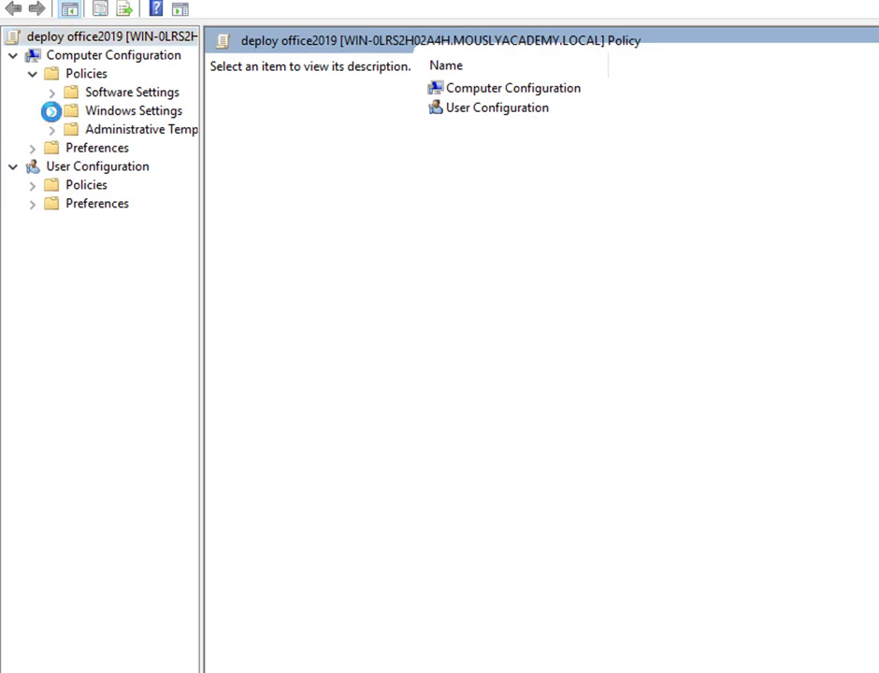
pyautogui.click(145, 150)
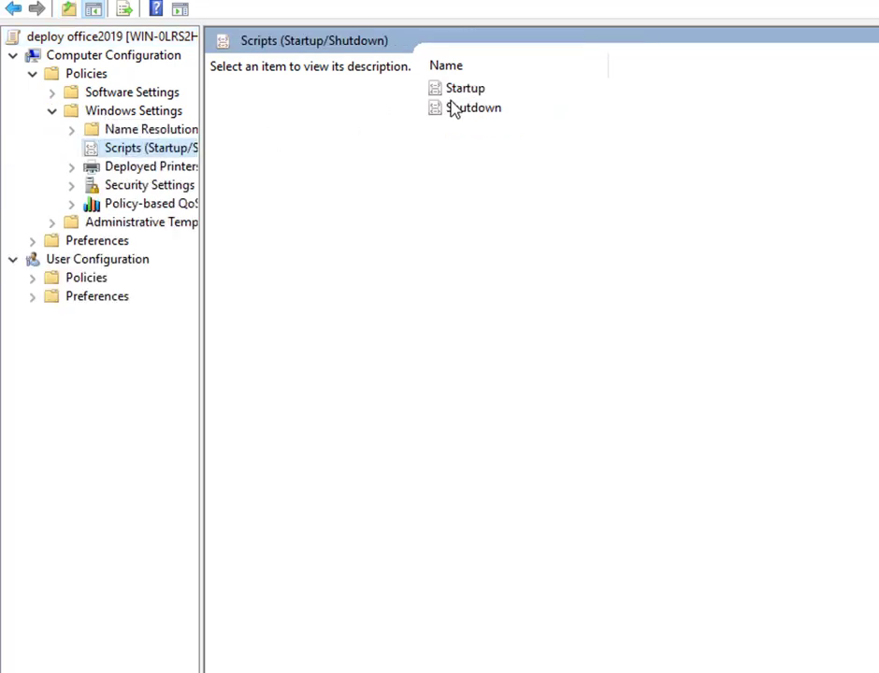
pyautogui.doubleClick(469, 93)
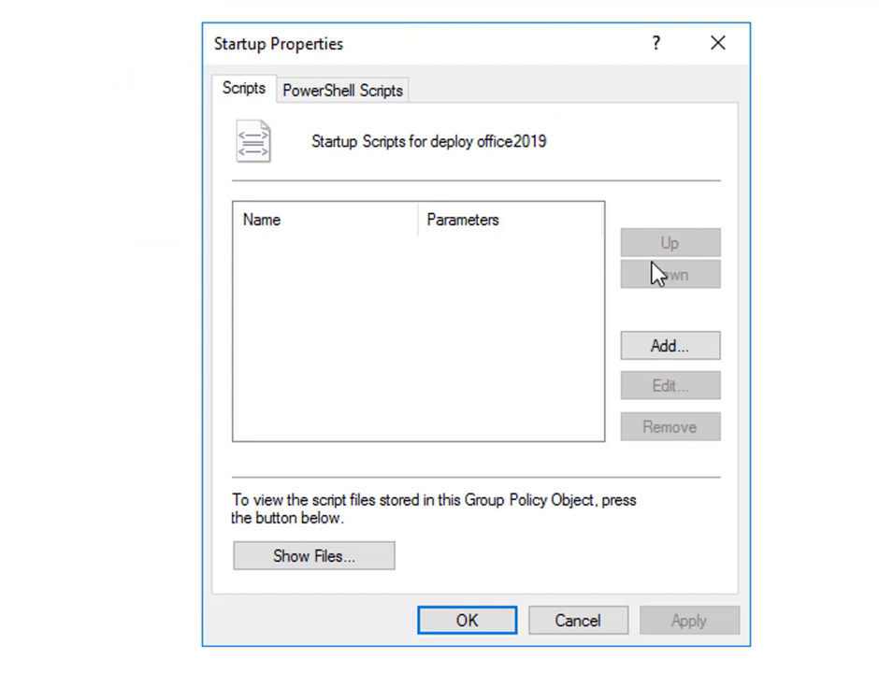
# - Begin adding a startup script and select install.bat in the share \\10.0.0.27\office2019
pyautogui.click(660, 354)
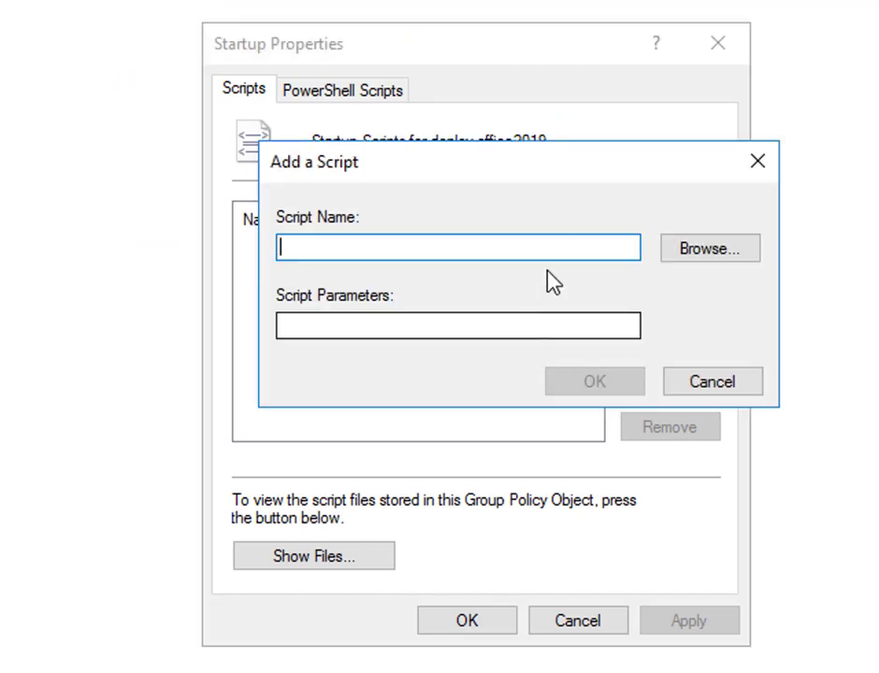
pyautogui.click(684, 251)
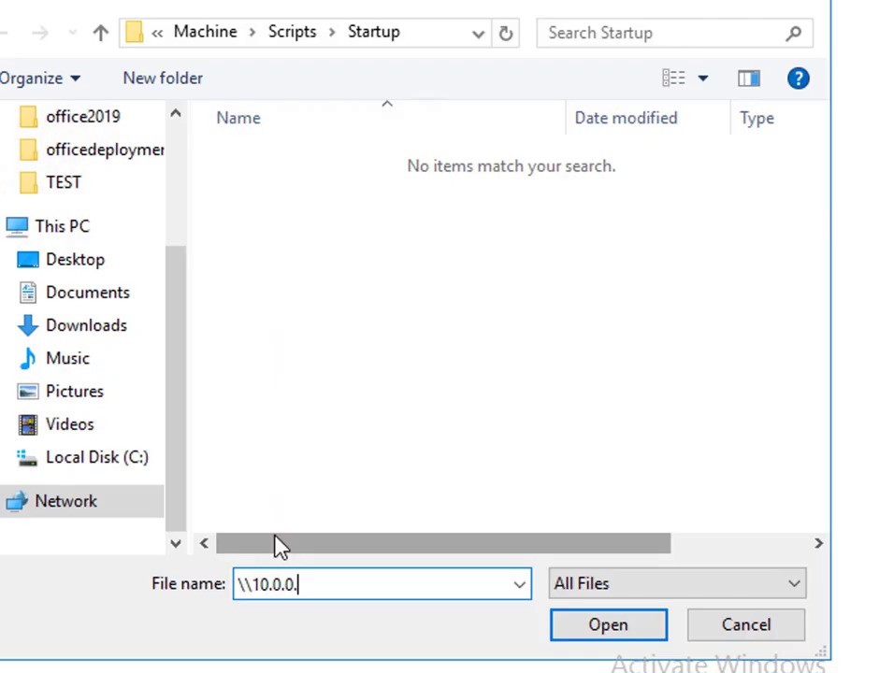
pyautogui.write('27')
pyautogui.click(602, 625)
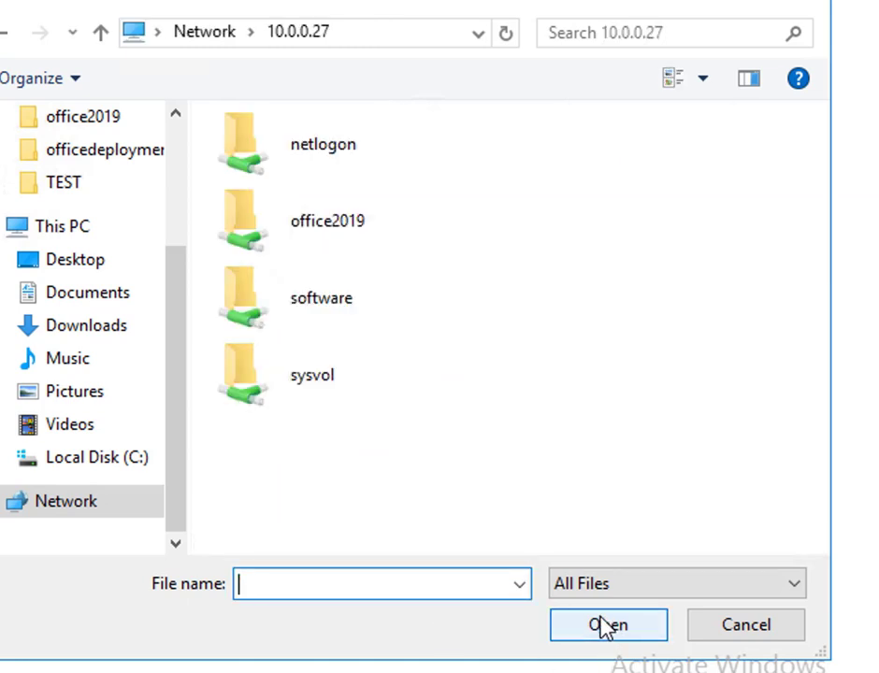
pyautogui.doubleClick(323, 233)
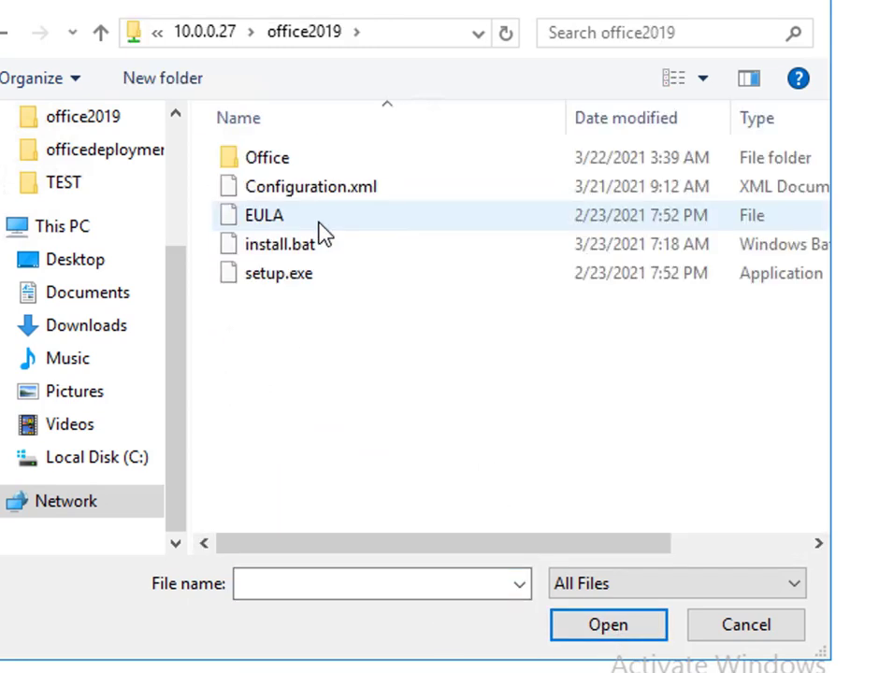
pyautogui.click(281, 255)
# - Open install.bat for editing from the file browser and review its setup command, /configure switch and configuration file path
pyautogui.rightClick(276, 250)
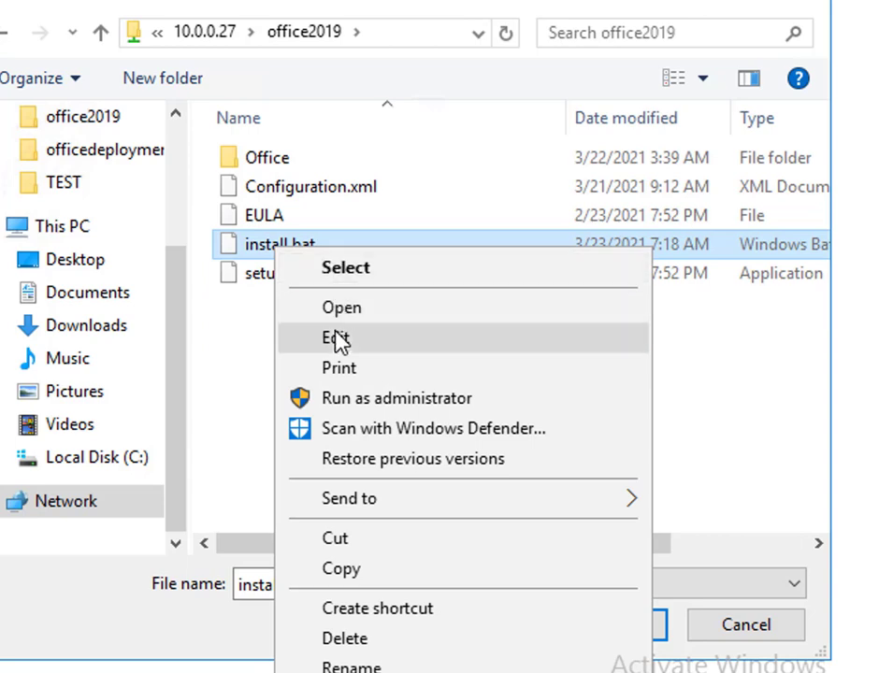
pyautogui.press('Escape')
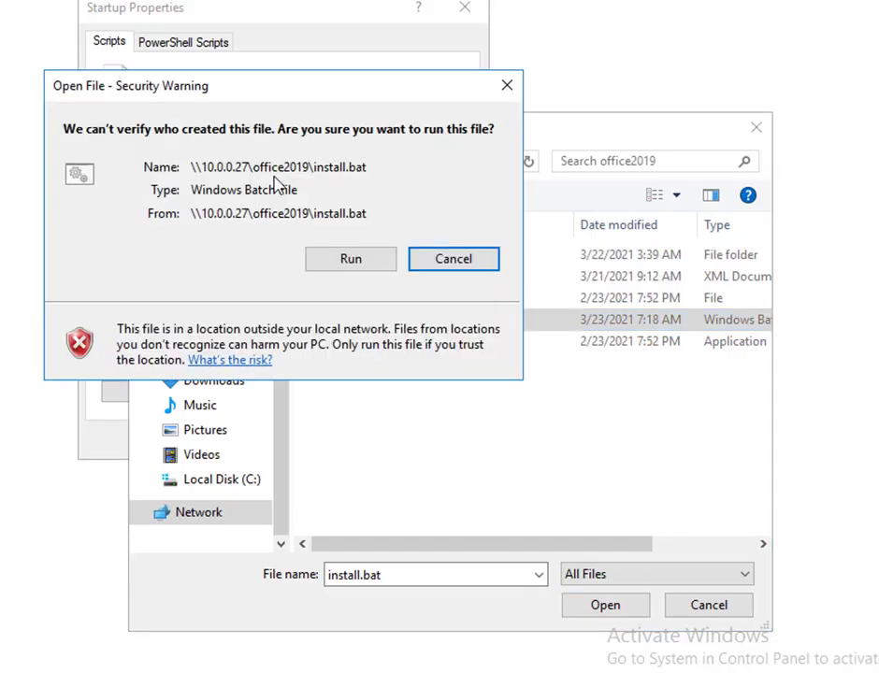
pyautogui.click(346, 260)
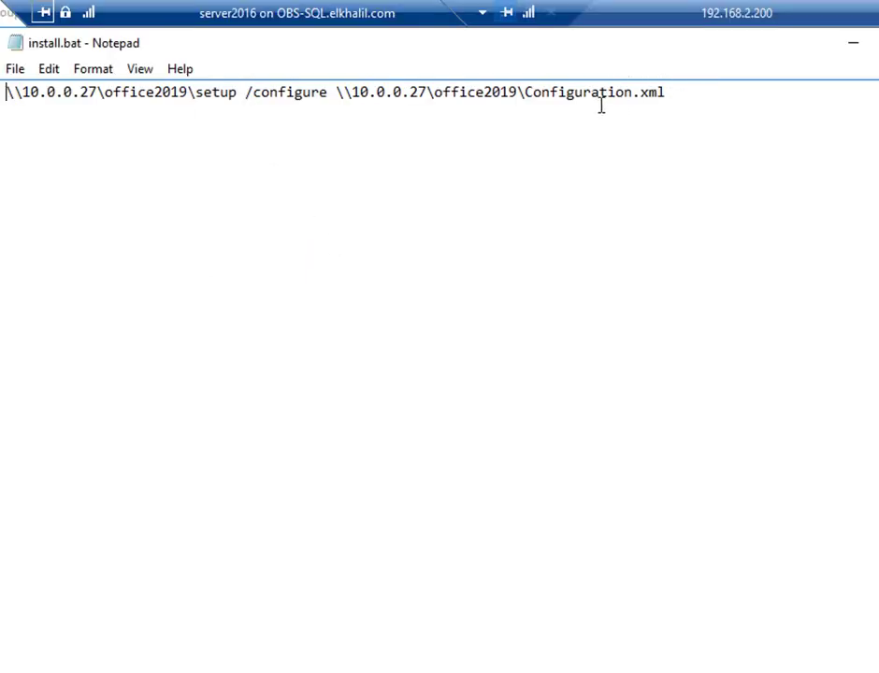
pyautogui.doubleClick(289, 90)
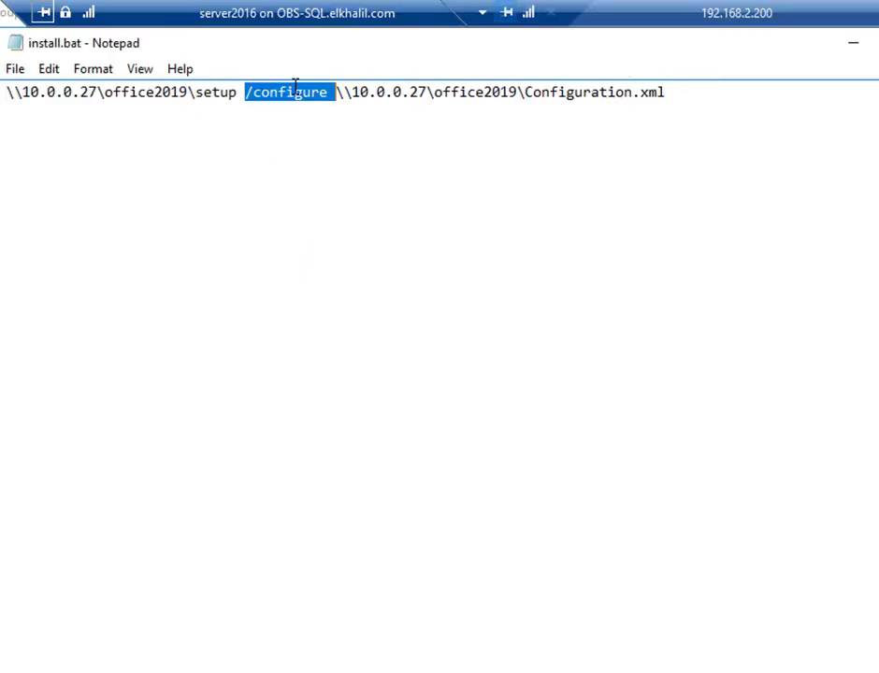
pyautogui.click(689, 87)
pyautogui.moveTo(666, 92); pyautogui.dragTo(5, 91)
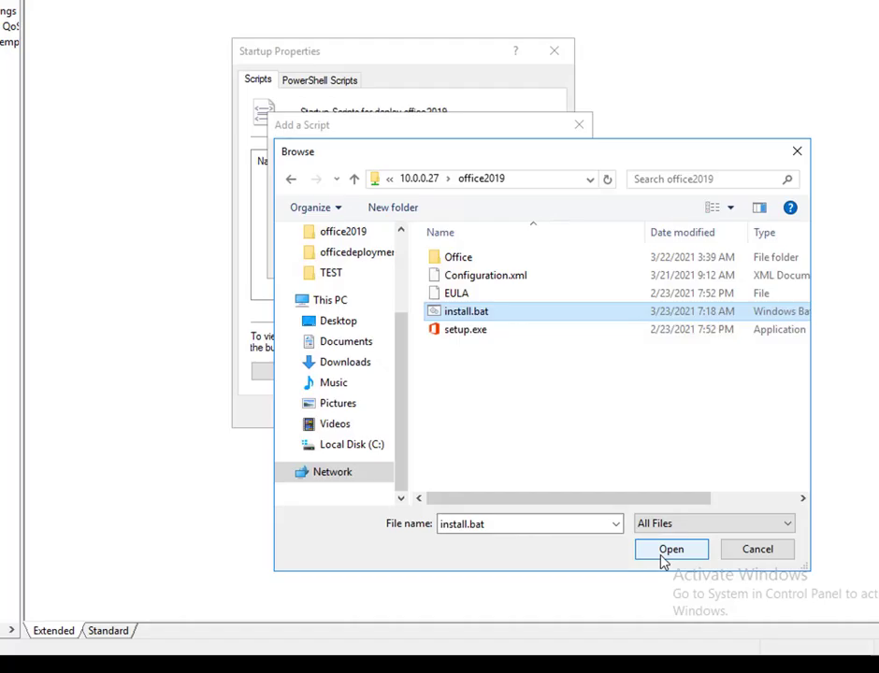
# - Add \\10.0.0.27\office2019\install.bat as a startup script without parameters and accept the startup properties
pyautogui.click(660, 551)
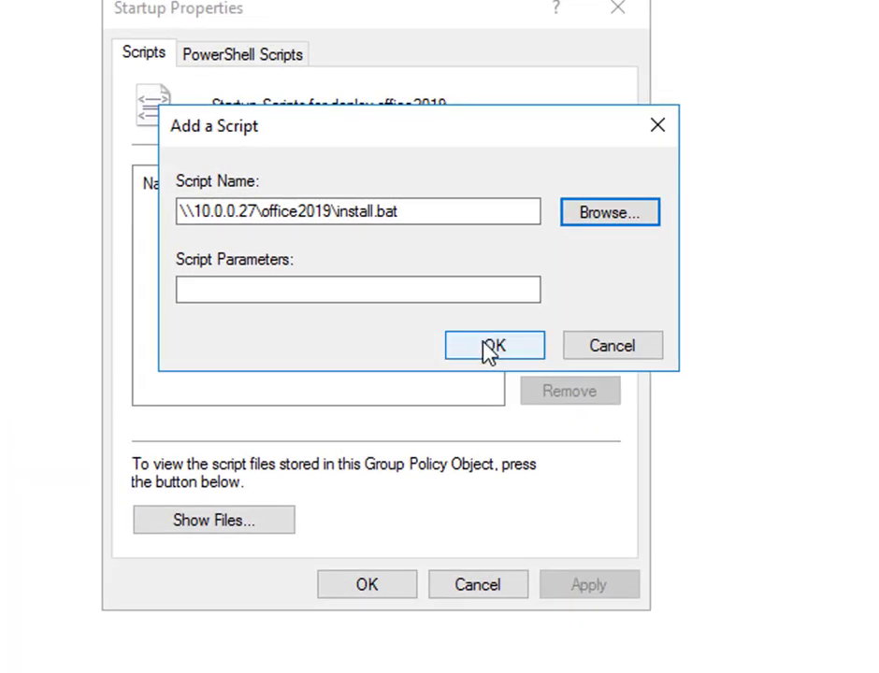
pyautogui.click(488, 351)
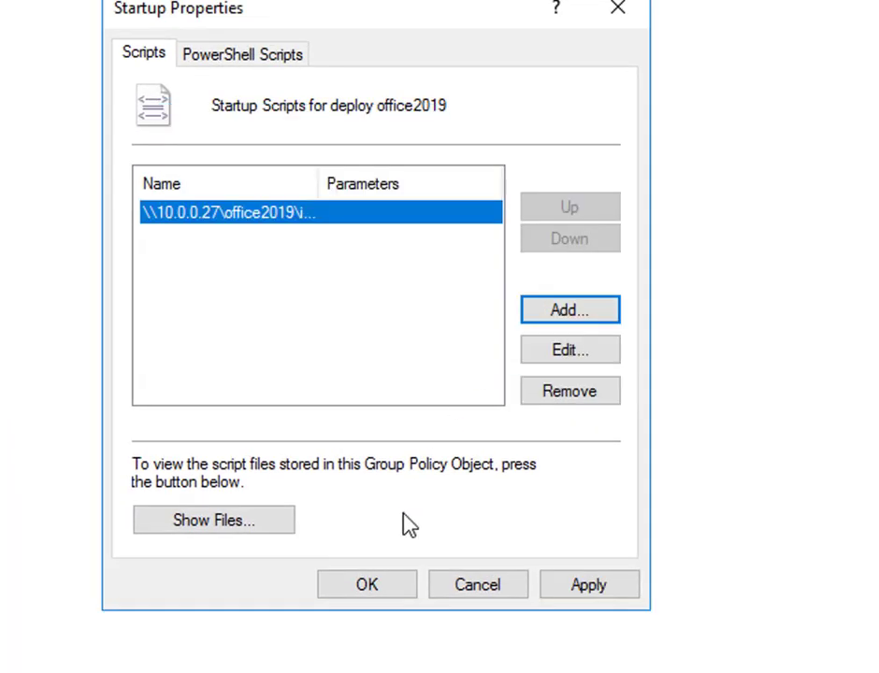
pyautogui.click(383, 587)
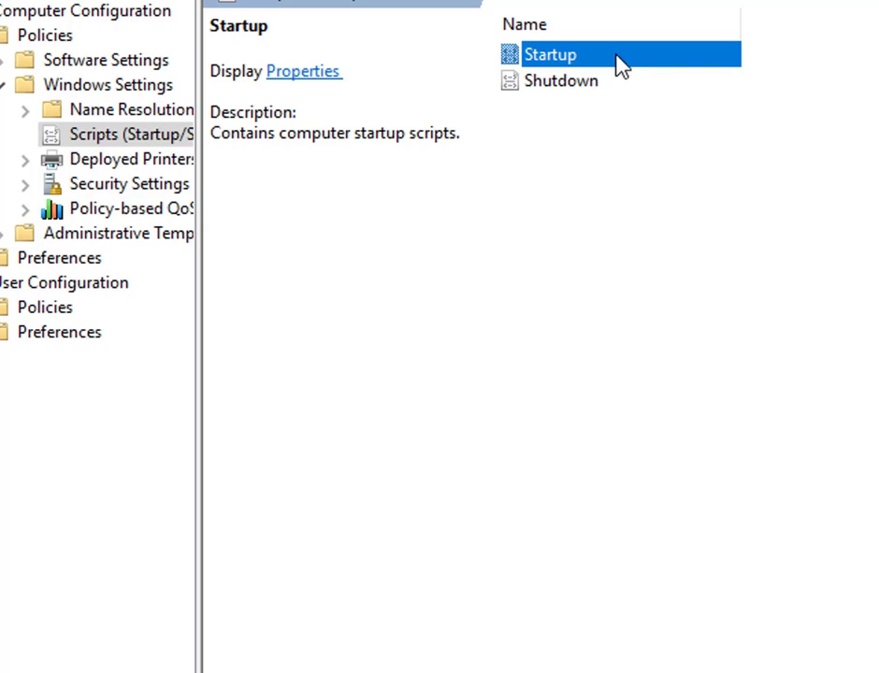
# - Remove the install.bat entry from the GPO's startup scripts and apply the change
pyautogui.doubleClick(557, 72)
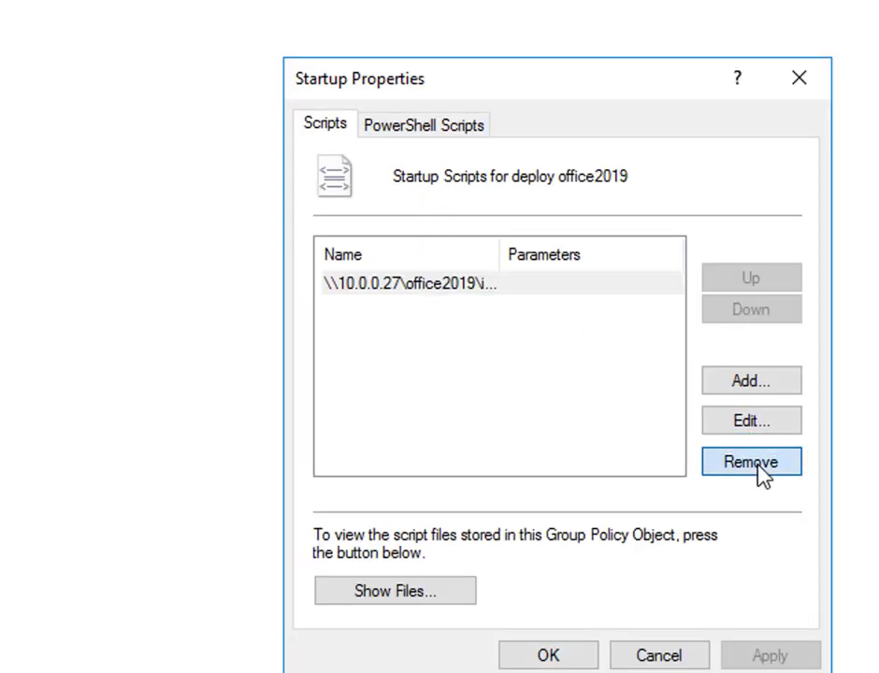
pyautogui.click(726, 470)
pyautogui.click(743, 656)
pyautogui.click(565, 656)
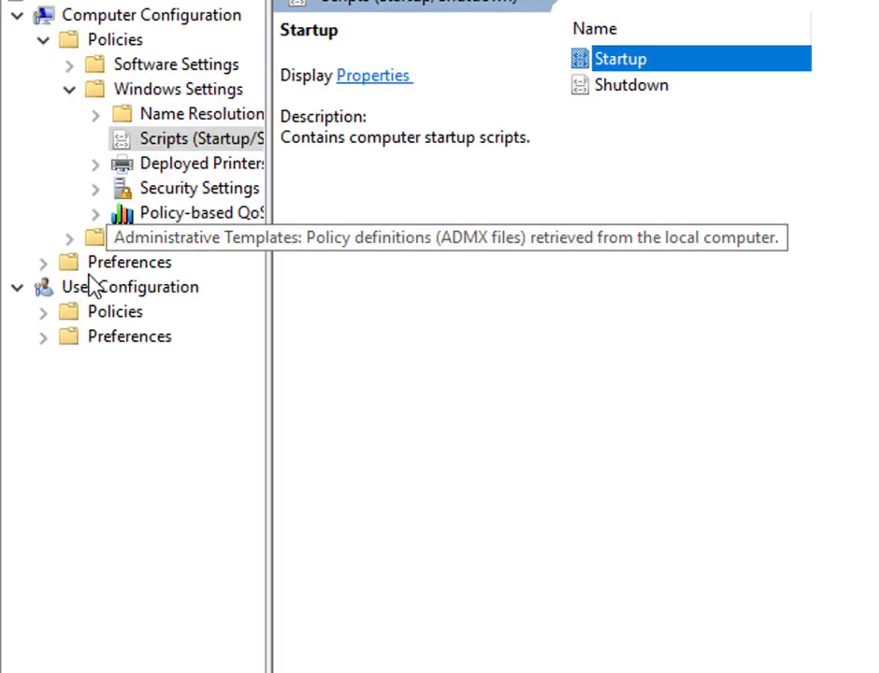
# - Open the Logon script properties in the GPO's User Configuration policies under Windows Settings
pyautogui.click(43, 311)
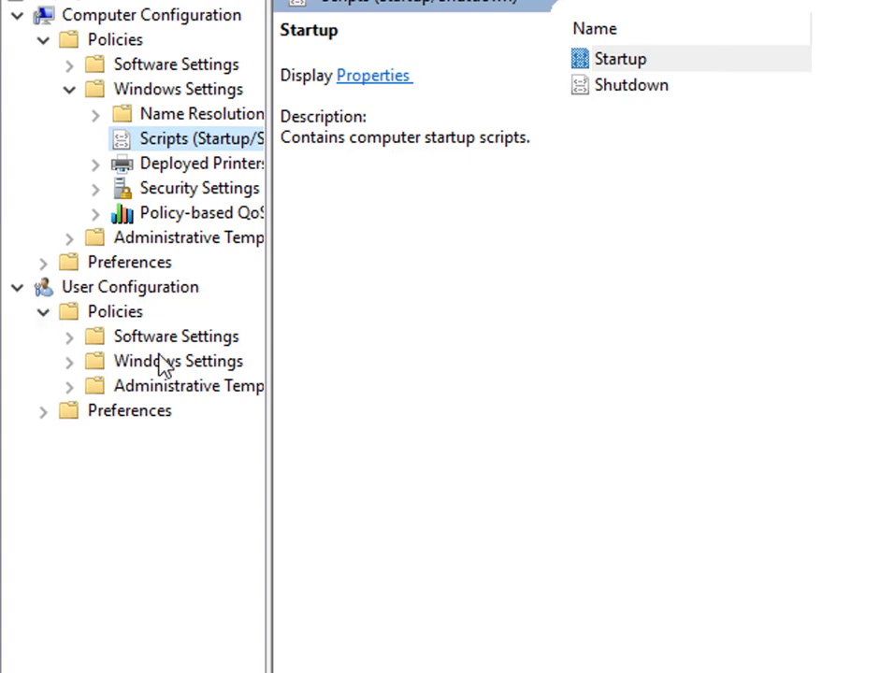
pyautogui.click(69, 362)
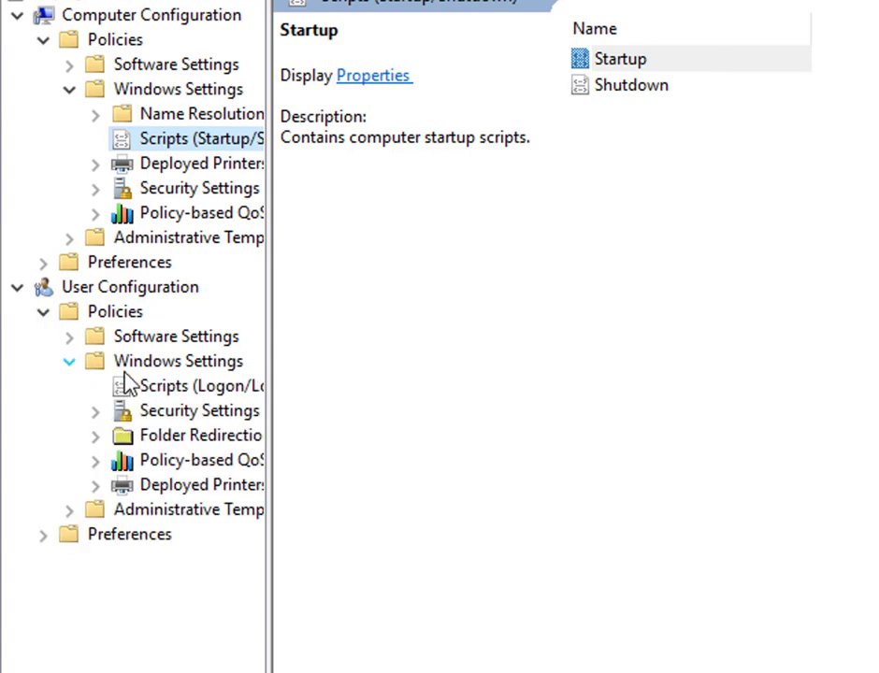
pyautogui.click(170, 386)
pyautogui.click(631, 62)
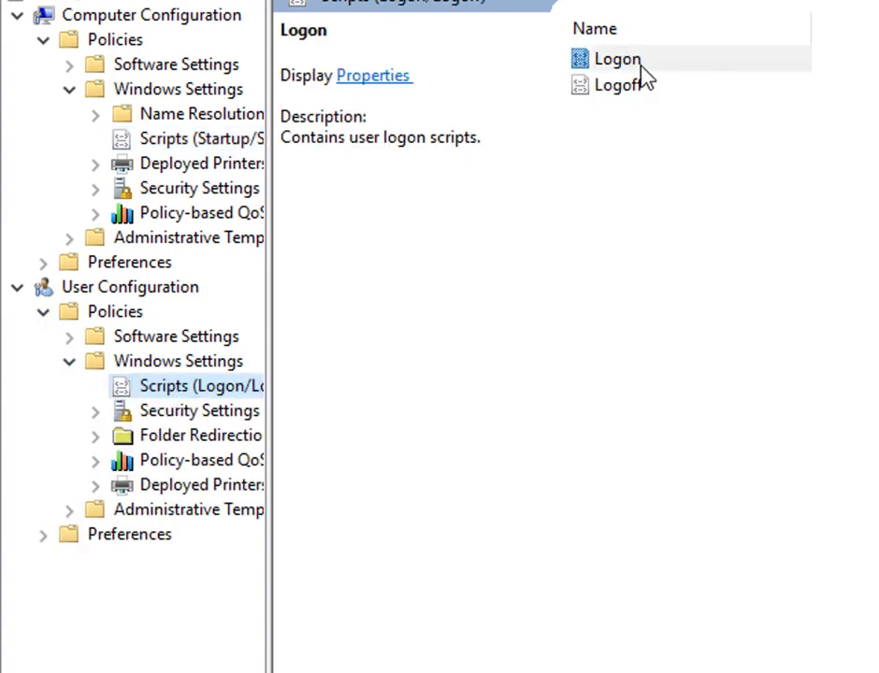
pyautogui.click(633, 89)
pyautogui.doubleClick(633, 61)
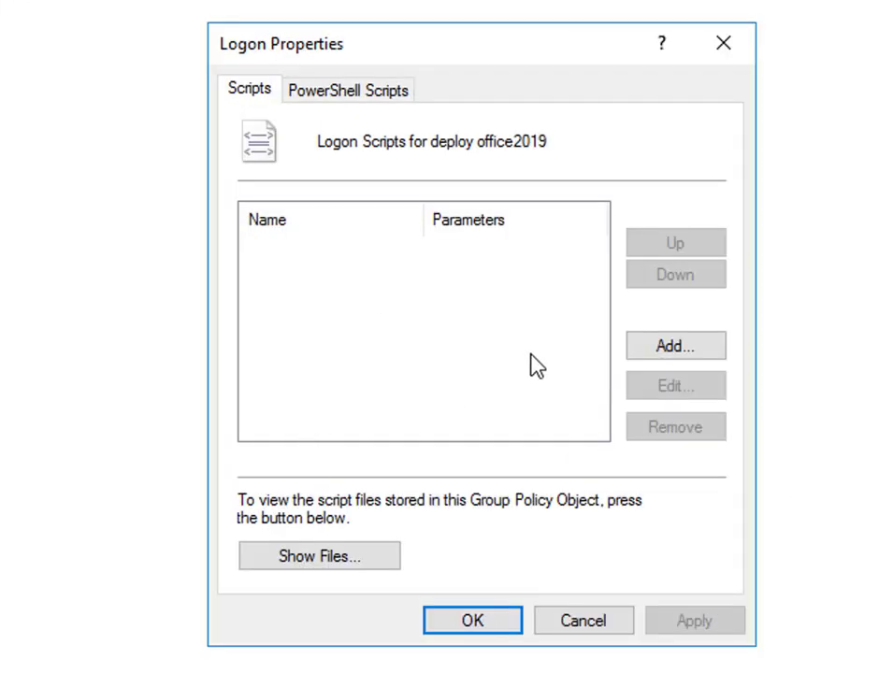
# - Begin adding a logon script and browse to install.bat in the office2019 share on \\10.0.0.27
pyautogui.click(662, 352)
pyautogui.click(692, 252)
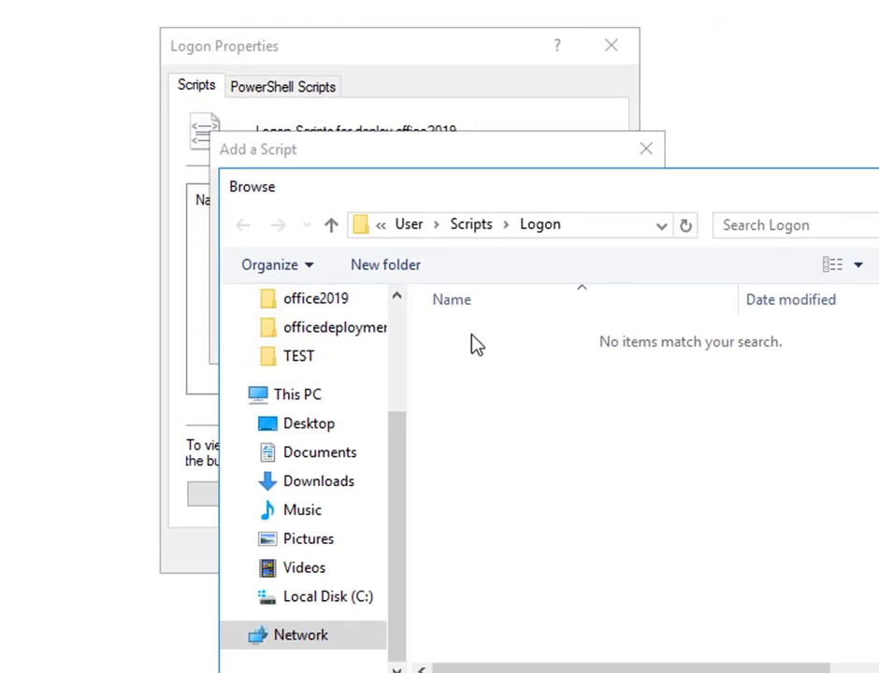
pyautogui.write('\\\\10.0.0.27')
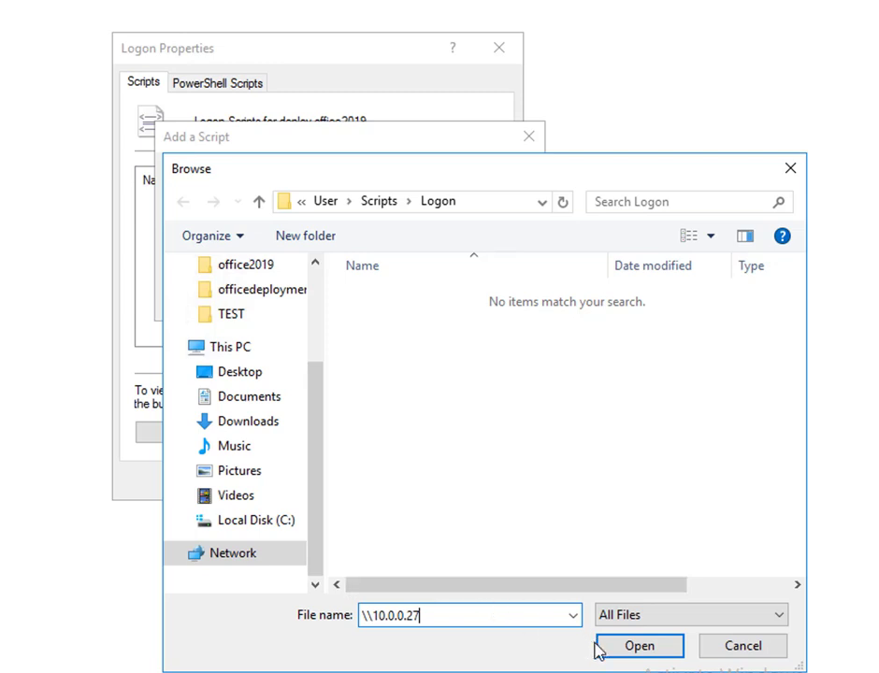
pyautogui.click(608, 646)
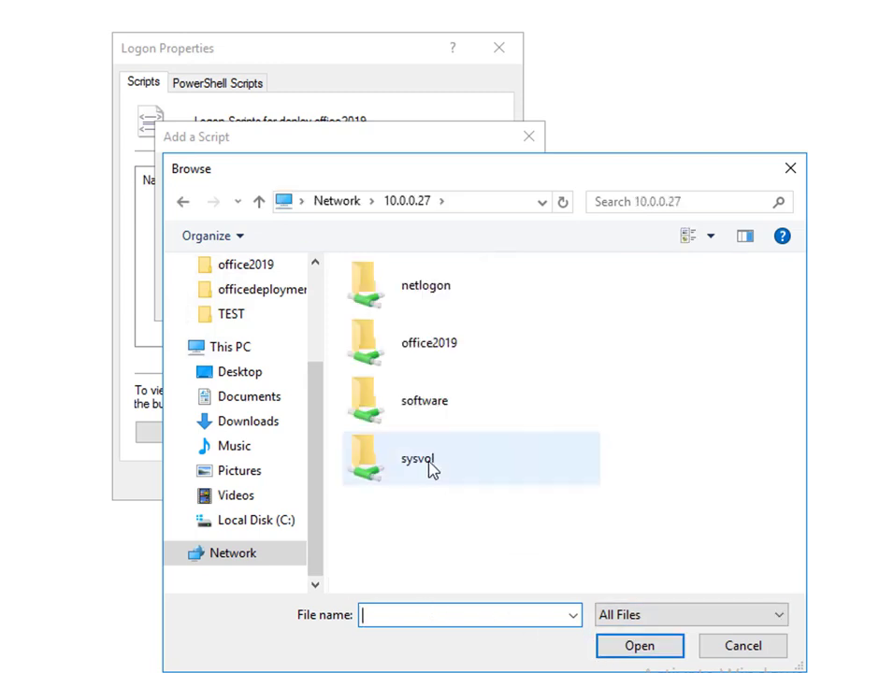
pyautogui.doubleClick(407, 349)
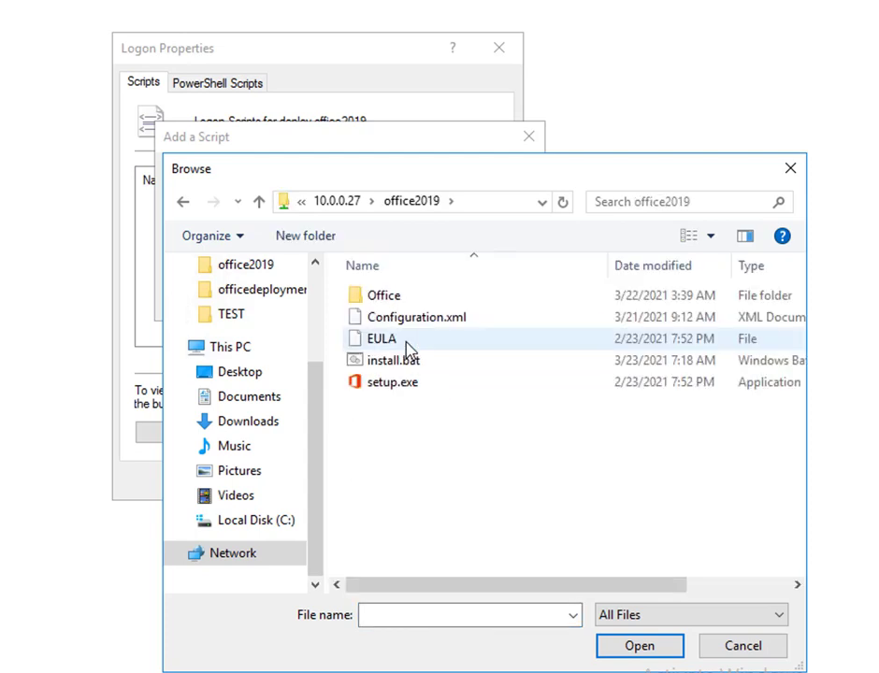
pyautogui.click(382, 366)
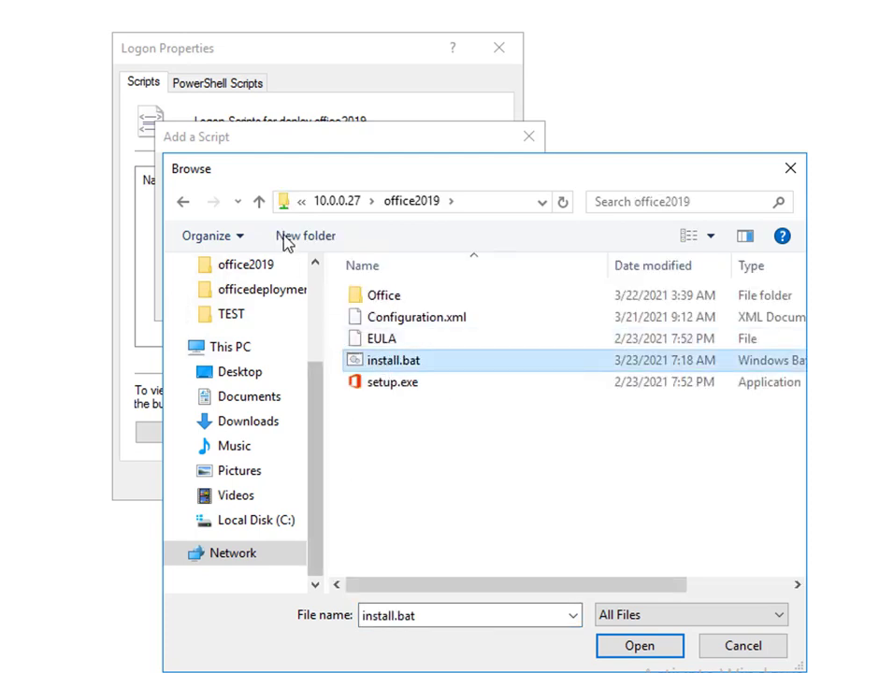
# - Look into the domain's scripts folder in the sysvol share and return to the share list of 10.0.0.27
pyautogui.click(260, 202)
pyautogui.doubleClick(402, 467)
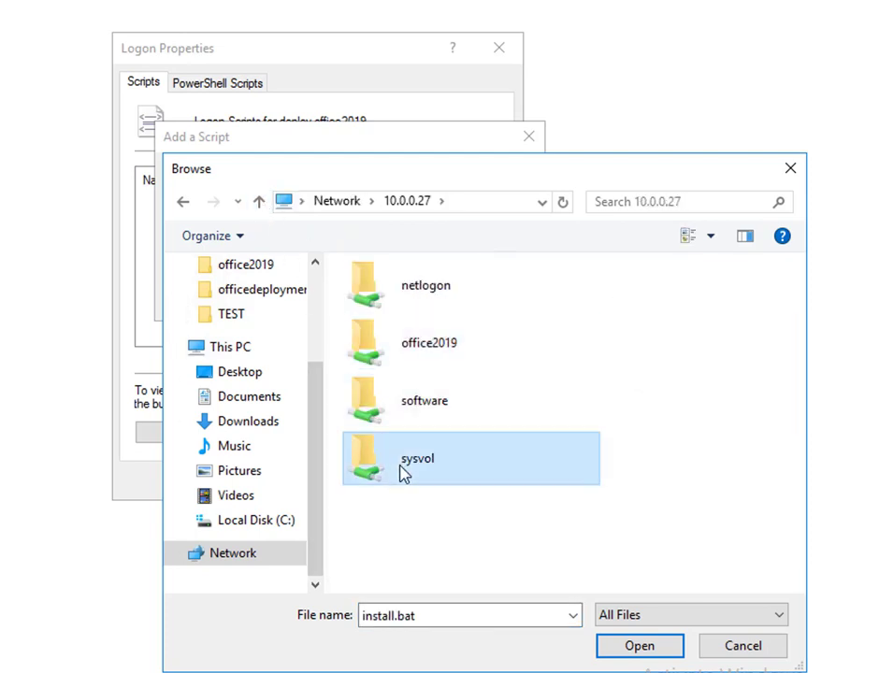
pyautogui.doubleClick(405, 297)
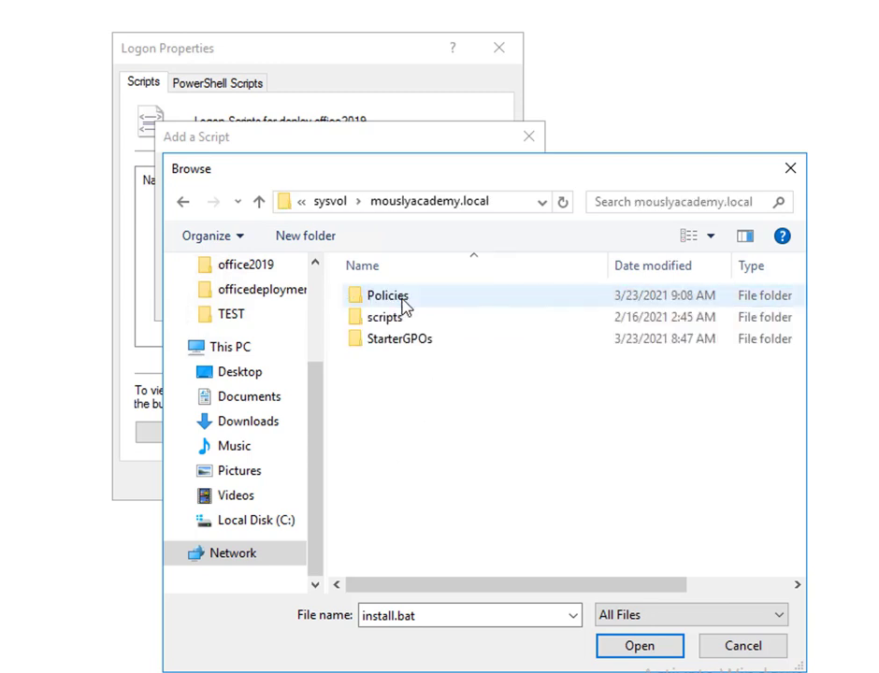
pyautogui.doubleClick(395, 321)
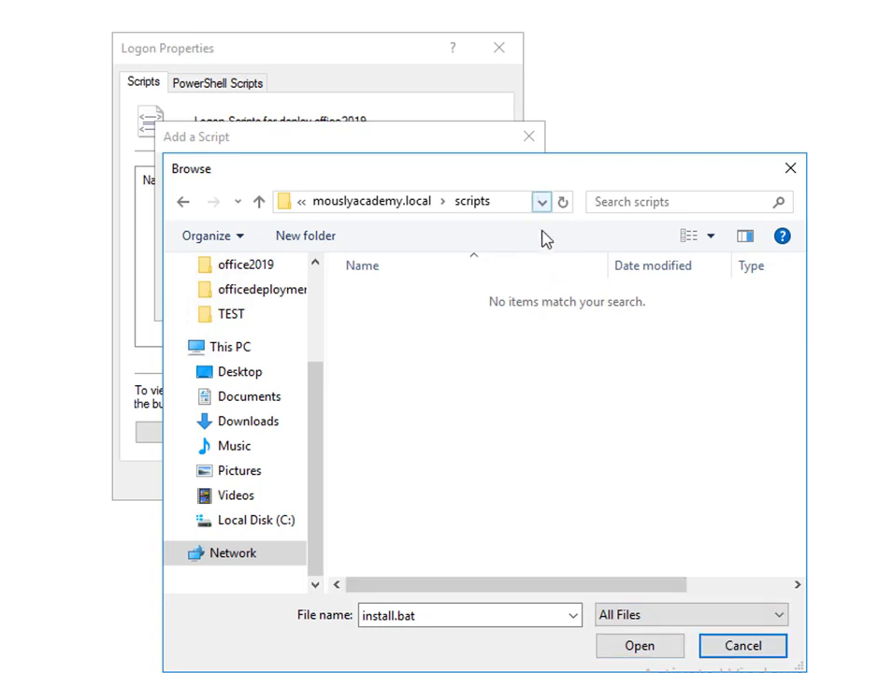
pyautogui.hotkey('alt', 'Up')
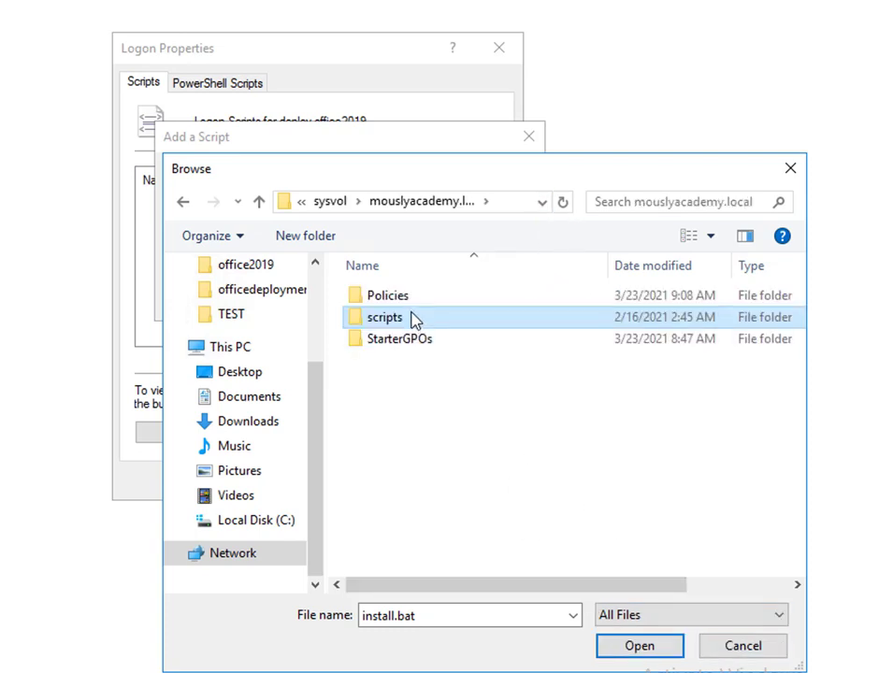
pyautogui.hotkey('alt', 'Up')
pyautogui.hotkey('alt', 'Up')
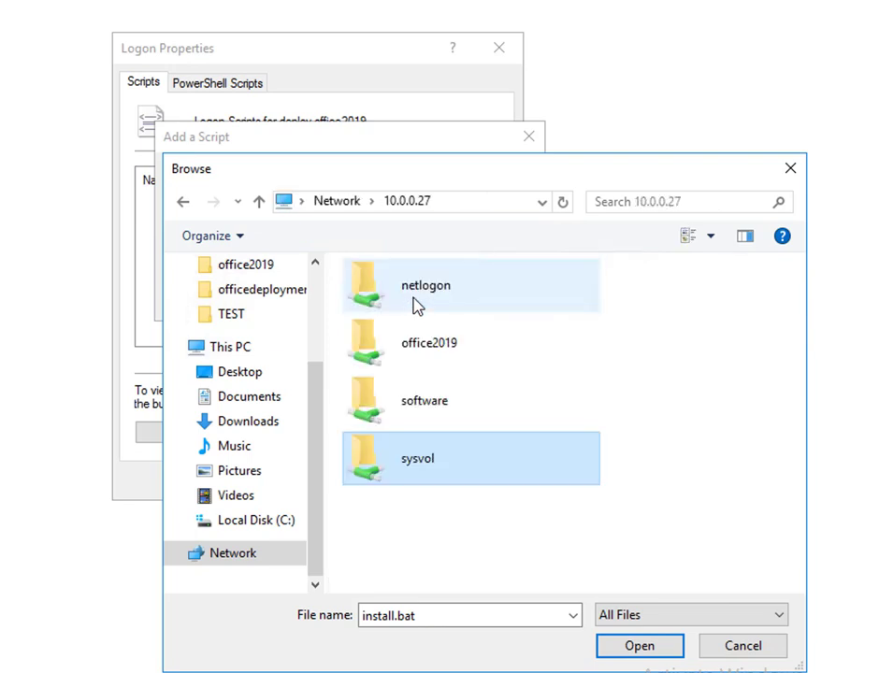
# - Choose install.bat from the office2019 share on 10.0.0.27 as the logon script and accept the Logon properties
pyautogui.click(417, 345)
pyautogui.doubleClick(416, 345)
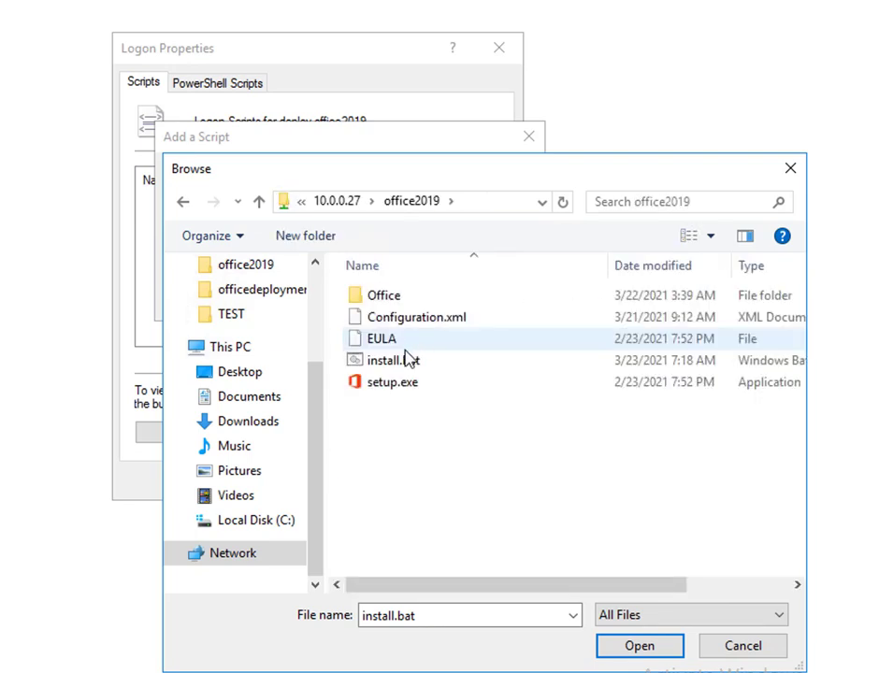
pyautogui.click(393, 361)
pyautogui.click(636, 645)
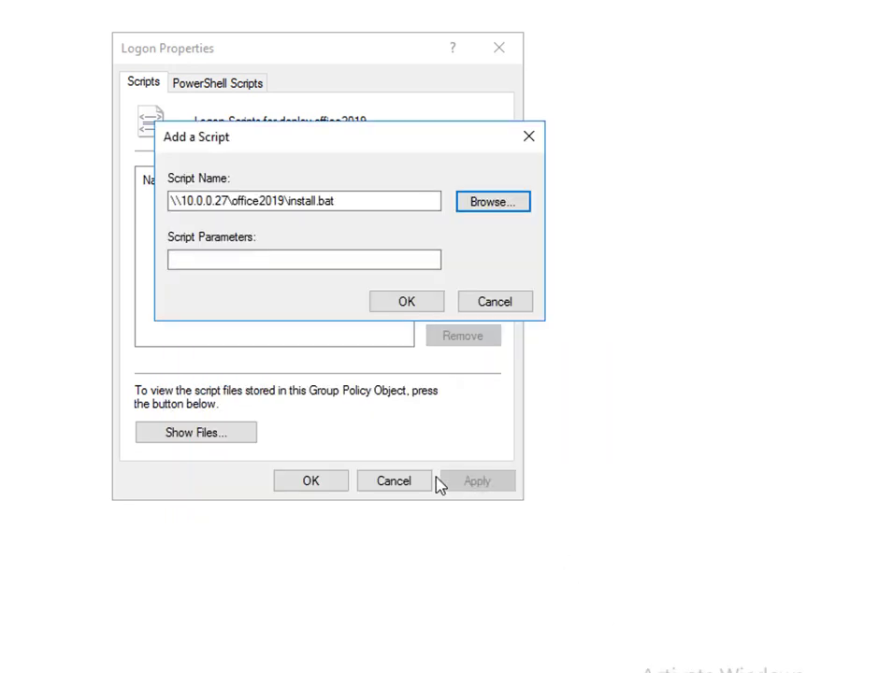
pyautogui.click(409, 302)
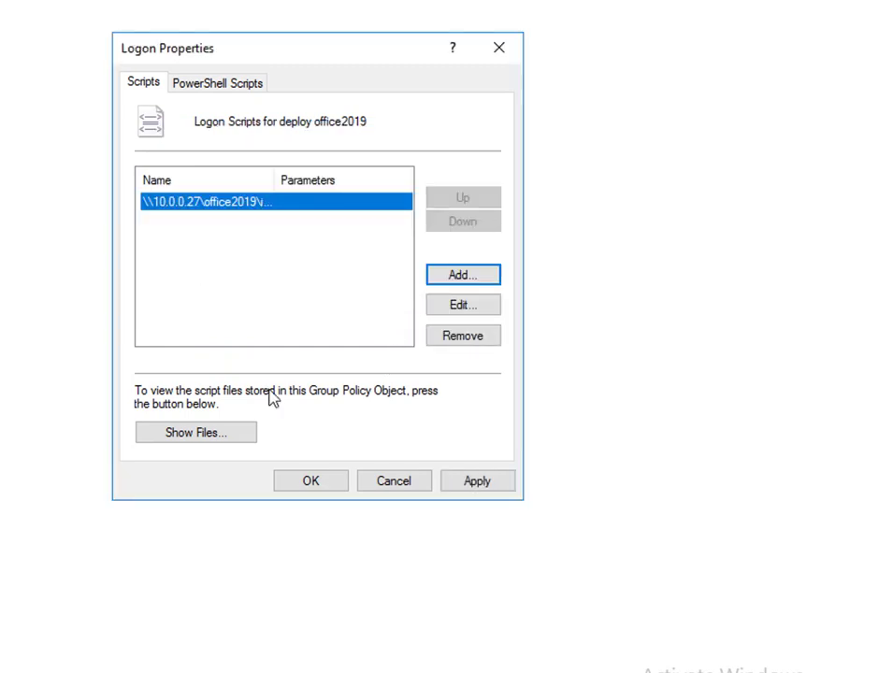
pyautogui.click(323, 486)
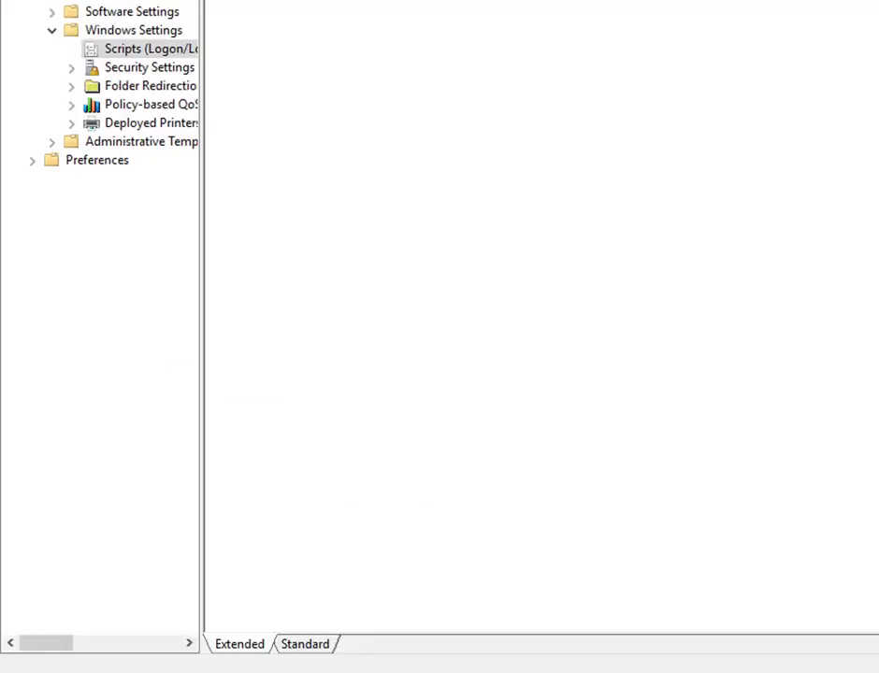
# - Force a Group Policy update with gpupdate /force in a command prompt, then close the prompt and Group Policy Management
pyautogui.press('super+x')
pyautogui.click(102, 598)
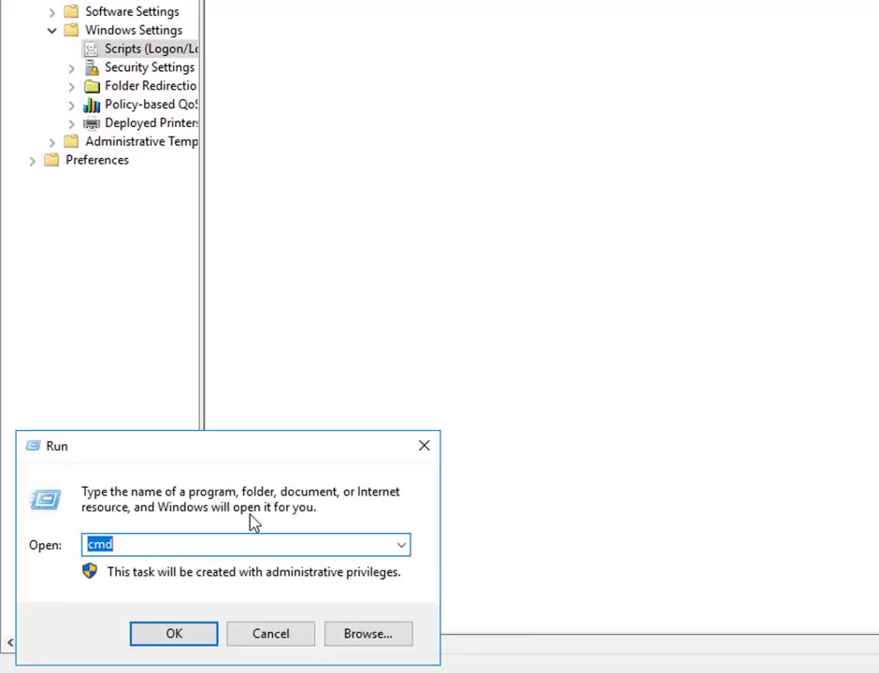
pyautogui.click(201, 632)
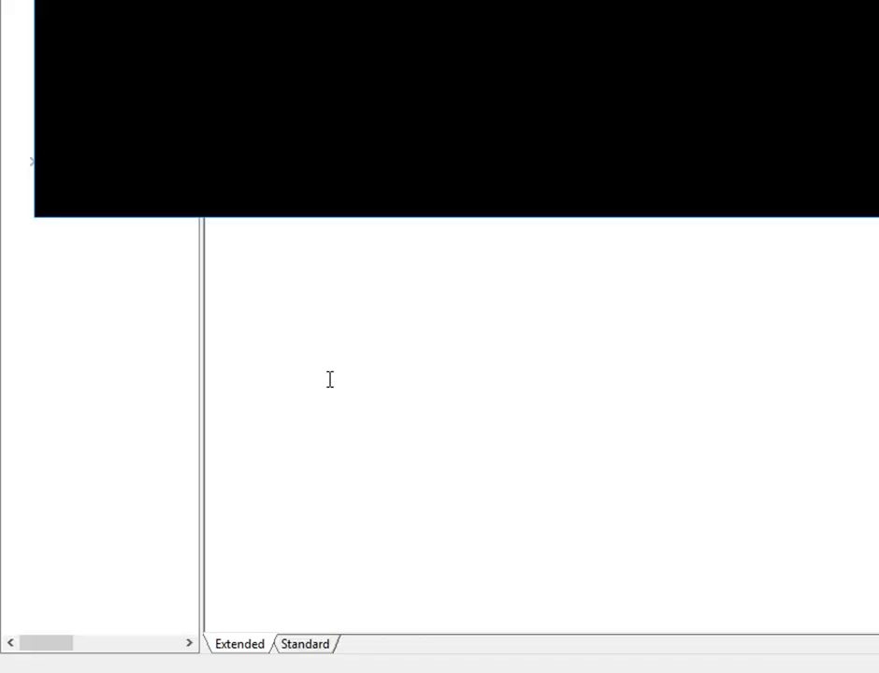
pyautogui.write('gpupda')
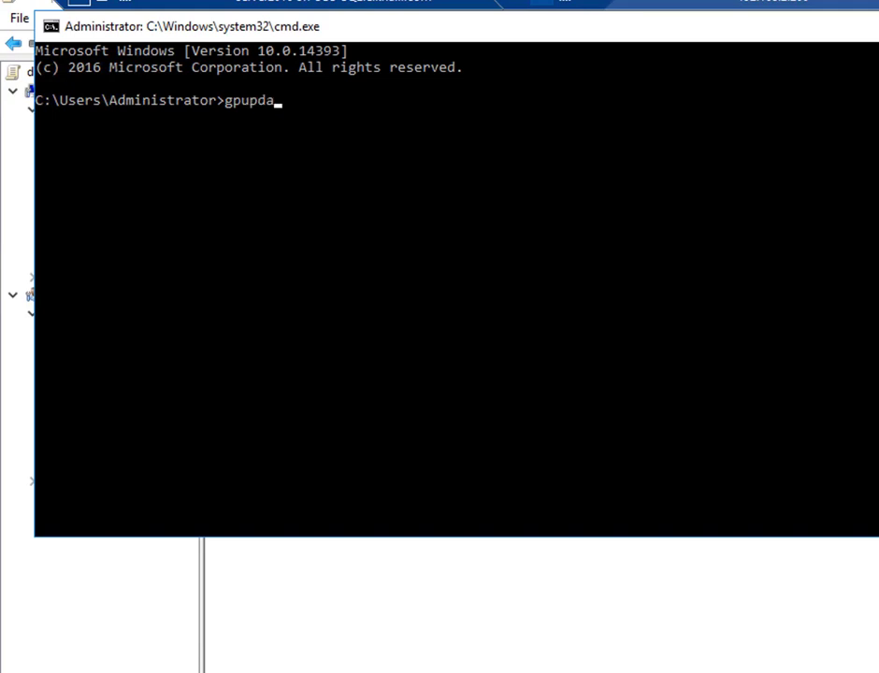
pyautogui.write('te /force')
pyautogui.press('Return')
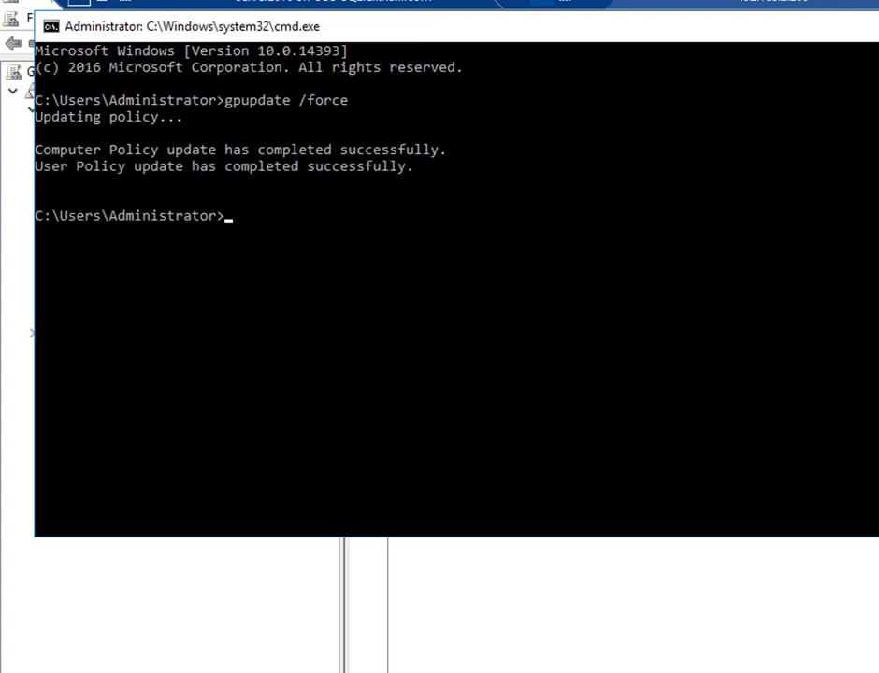
pyautogui.hotkey('alt', 'F4')
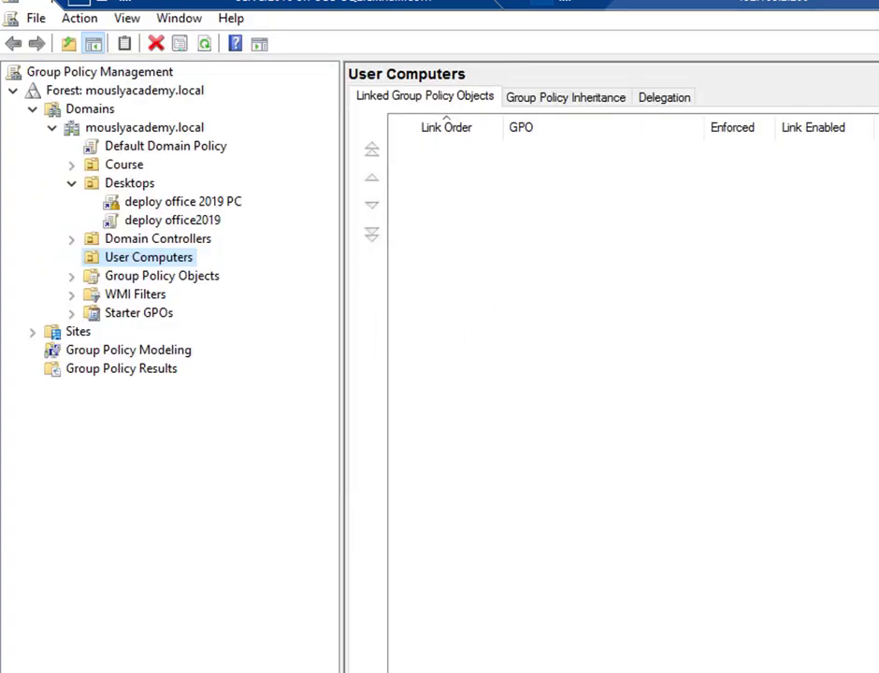
pyautogui.hotkey('alt', 'F4')
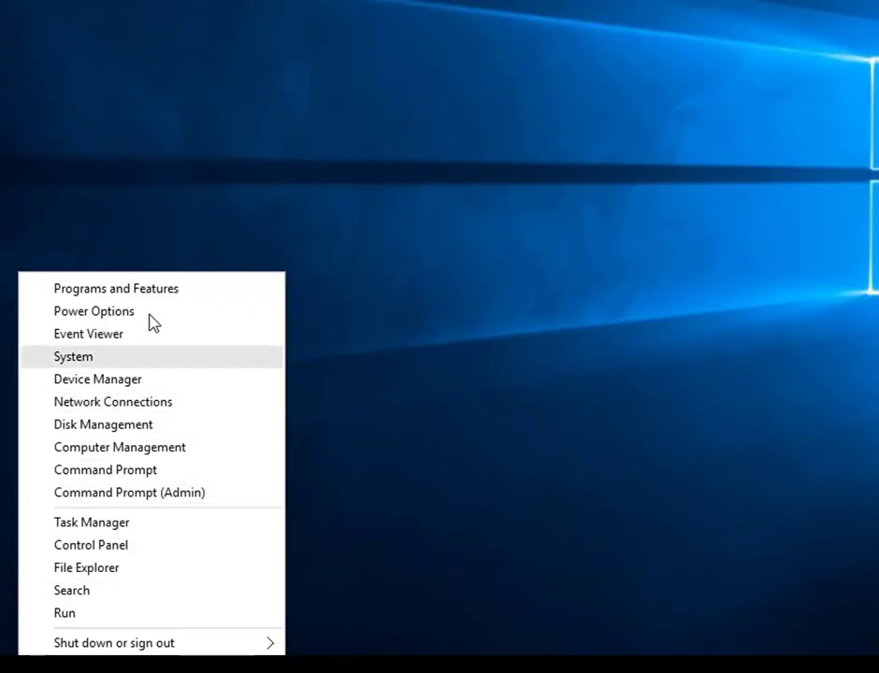
# - Check the Windows 10 client's installed programs and its computer name and domain in the System information
pyautogui.click(161, 297)
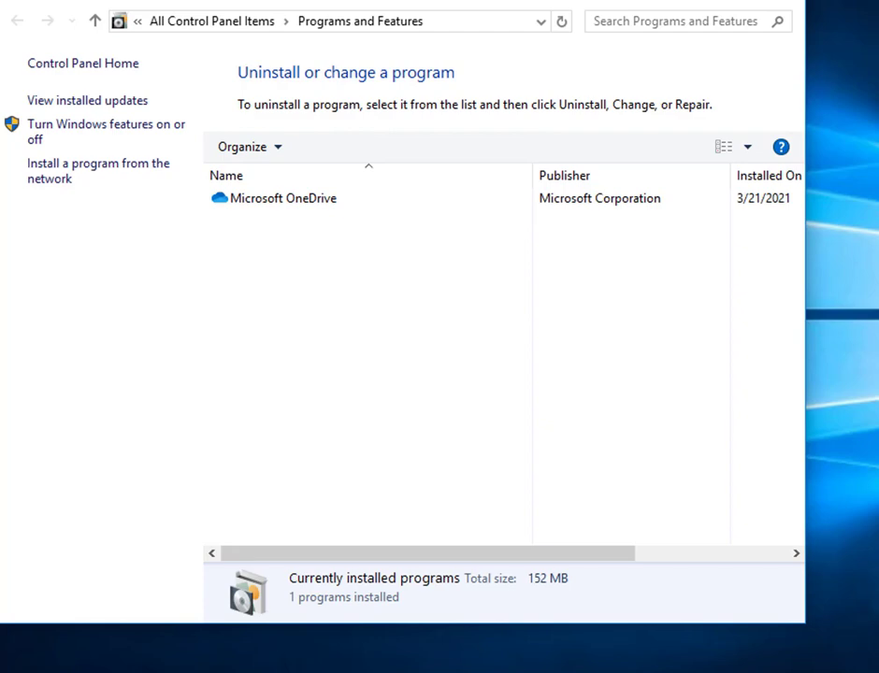
pyautogui.click(66, 62)
pyautogui.scroll(-3, 534, 418)
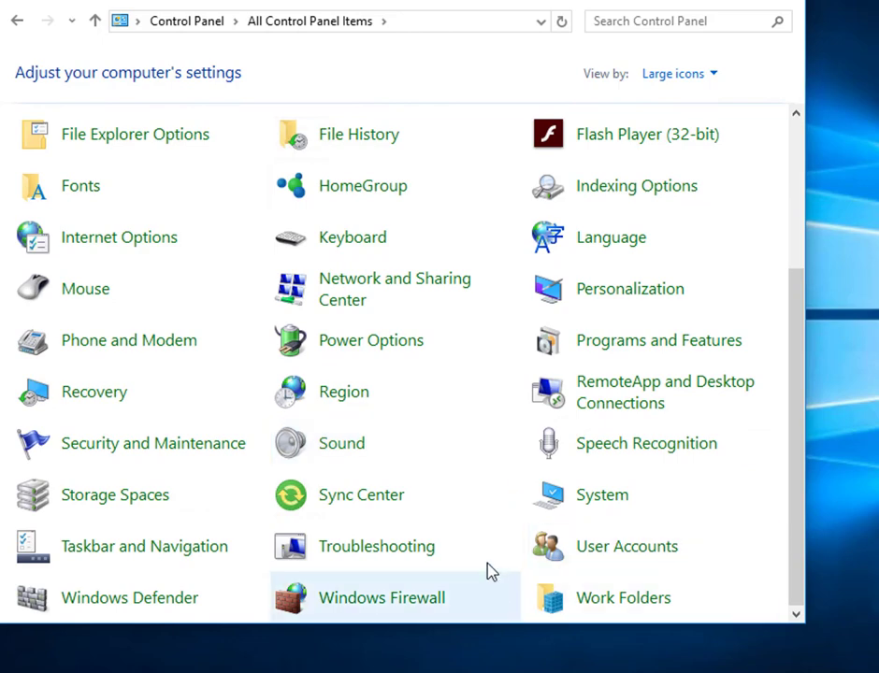
pyautogui.click(581, 505)
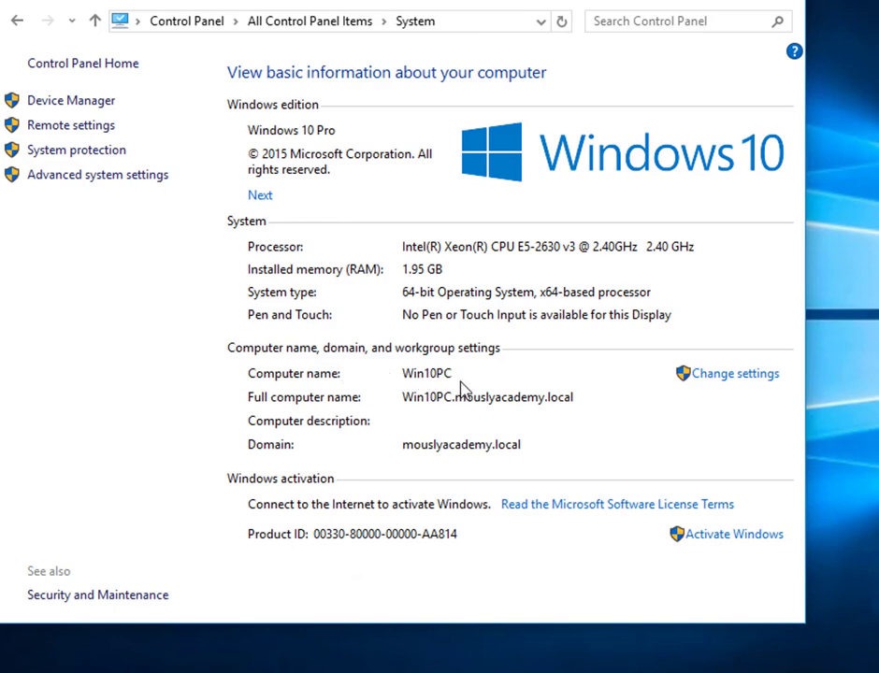
pyautogui.click(788, 0)
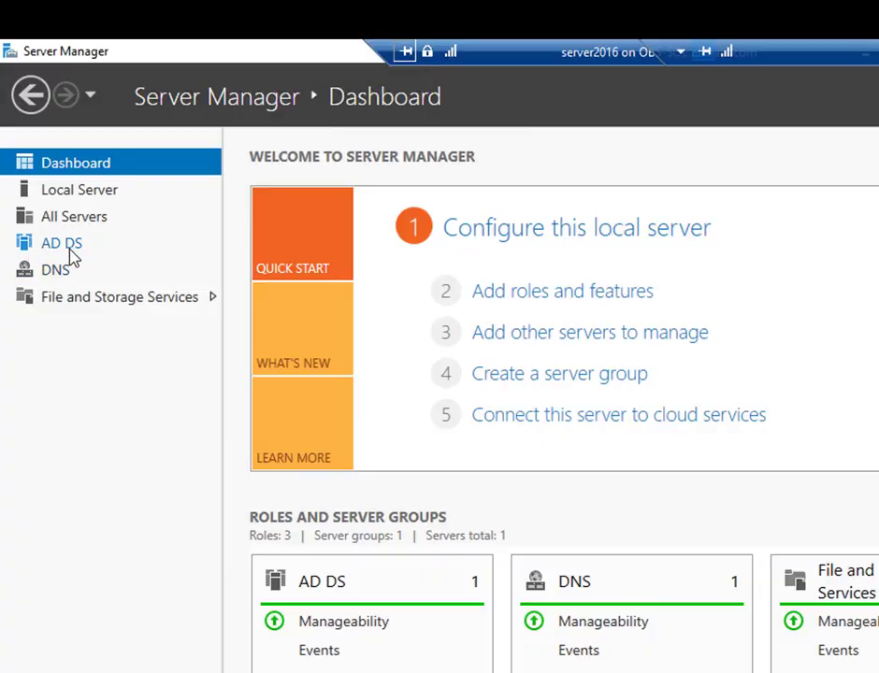
# - Open Active Directory Users and Computers for the AD DS server and inspect the Computers container and Desktops OU
pyautogui.click(69, 245)
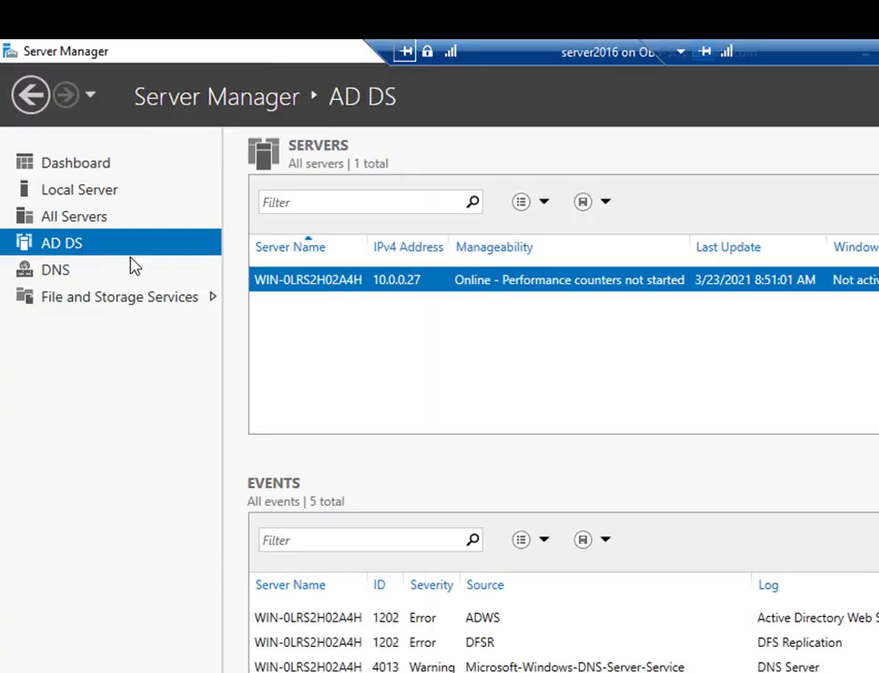
pyautogui.rightClick(363, 282)
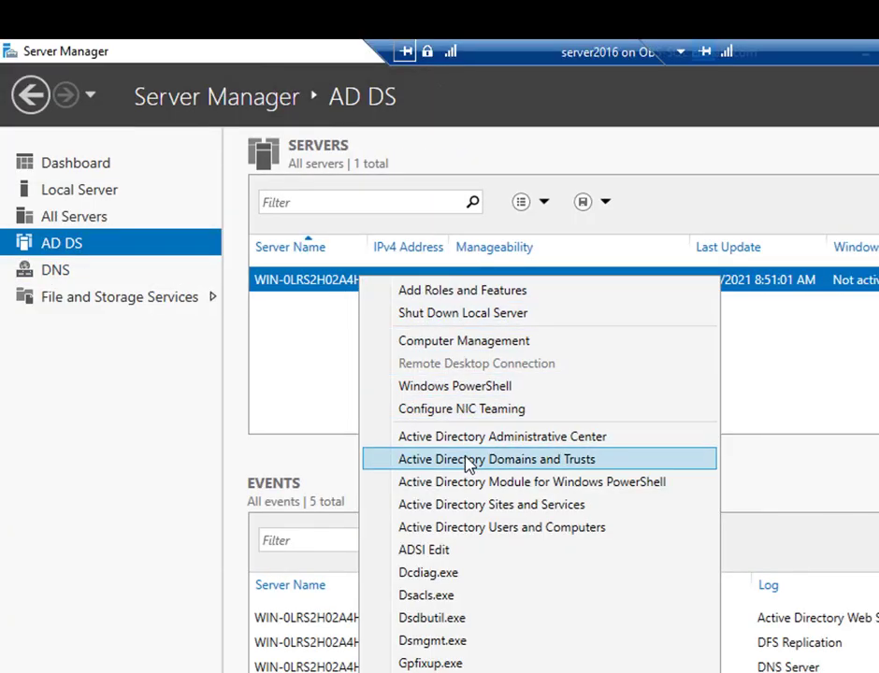
pyautogui.click(458, 529)
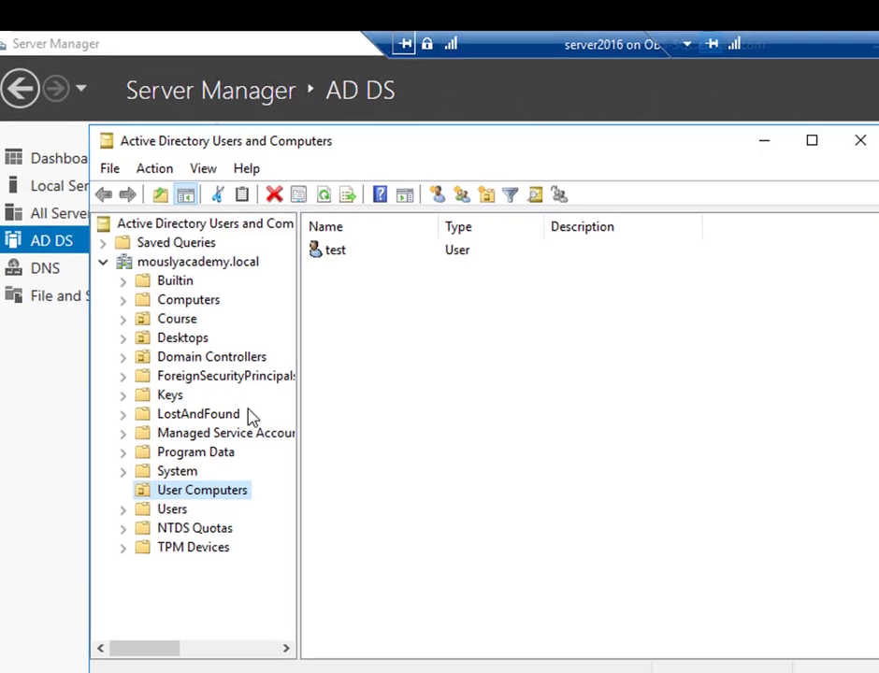
pyautogui.click(129, 291)
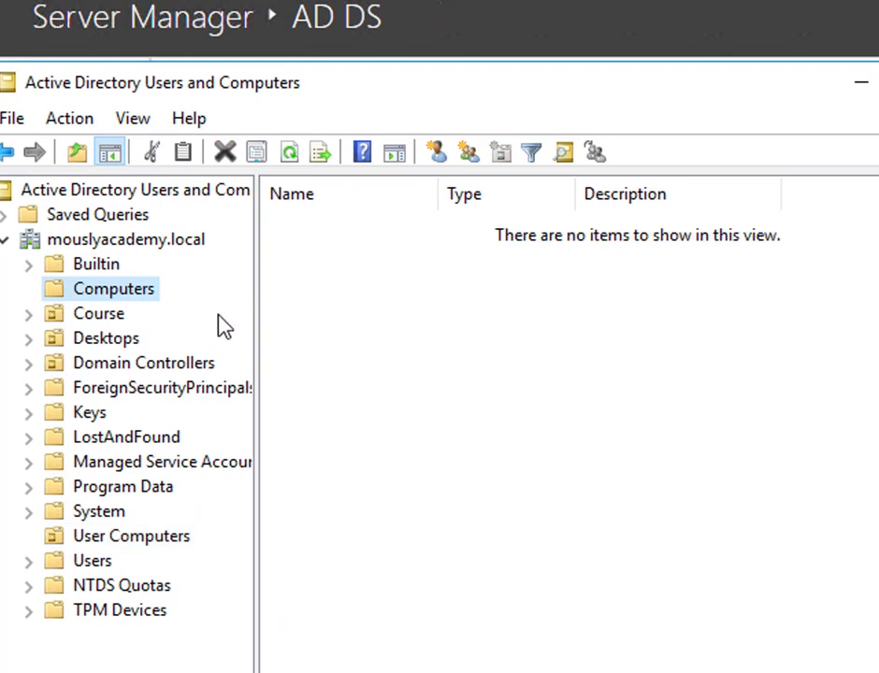
pyautogui.click(102, 343)
pyautogui.click(335, 251)
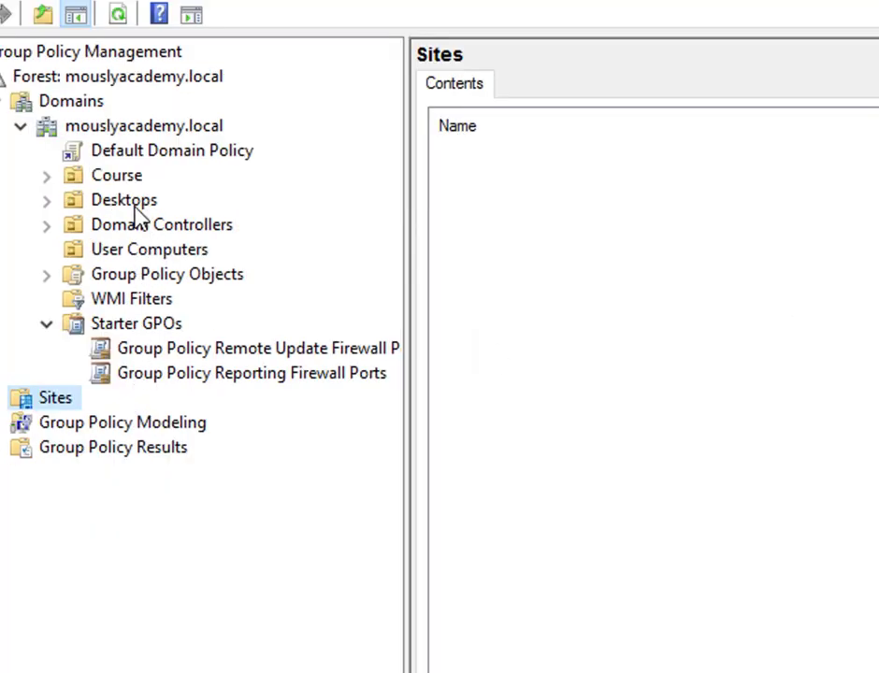
# - Create a GPO named "deploy office 2019 PC" linked to the Desktops OU in Group Policy Management
pyautogui.rightClick(137, 207)
pyautogui.click(197, 221)
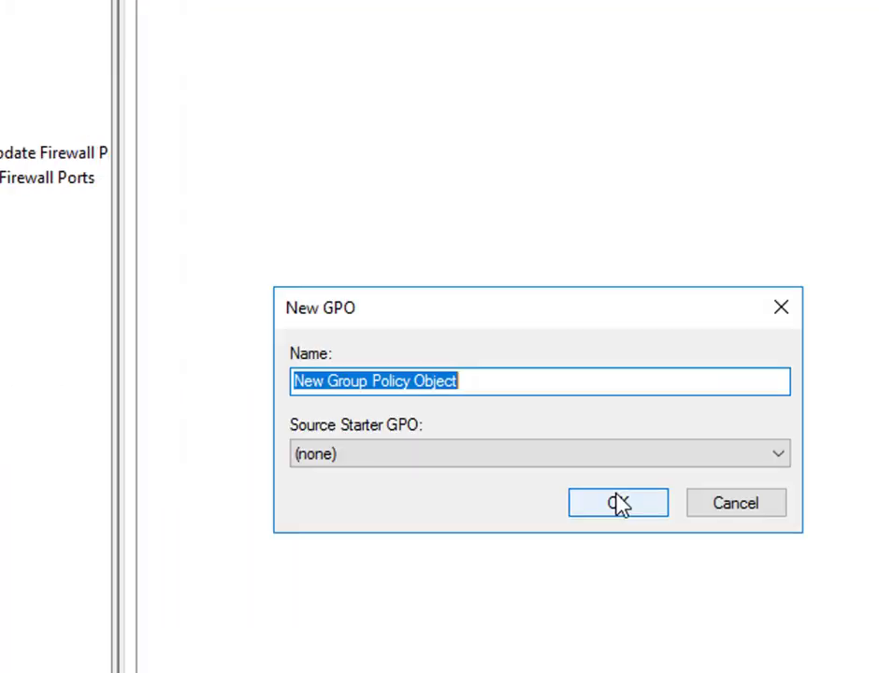
pyautogui.write('deploy office 2019 PC')
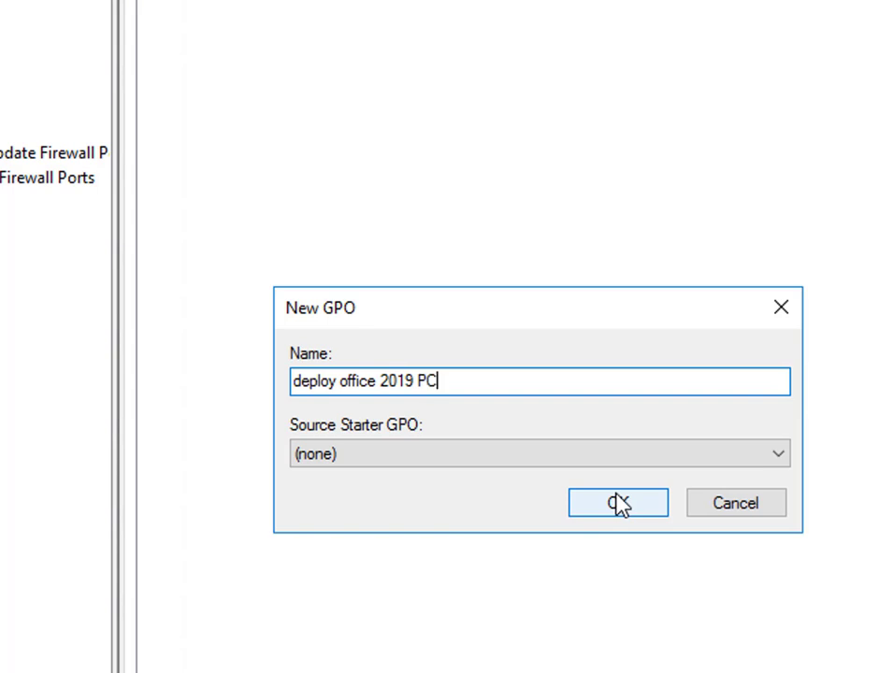
pyautogui.click(619, 503)
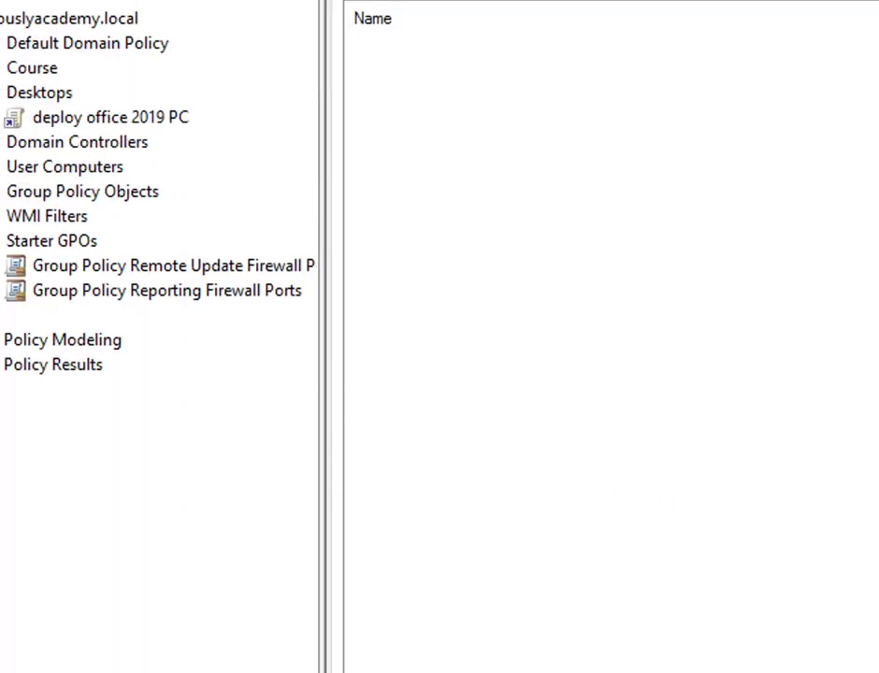
# - Set the "deploy office 2019 PC" link under the Desktops OU to Enforced
pyautogui.click(42, 122)
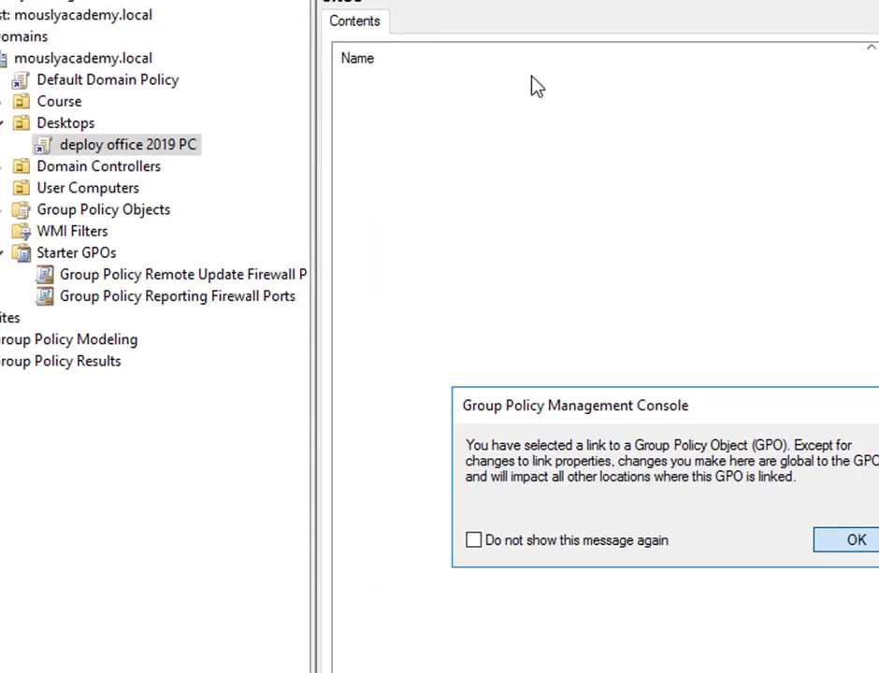
pyautogui.press('Return')
pyautogui.rightClick(196, 152)
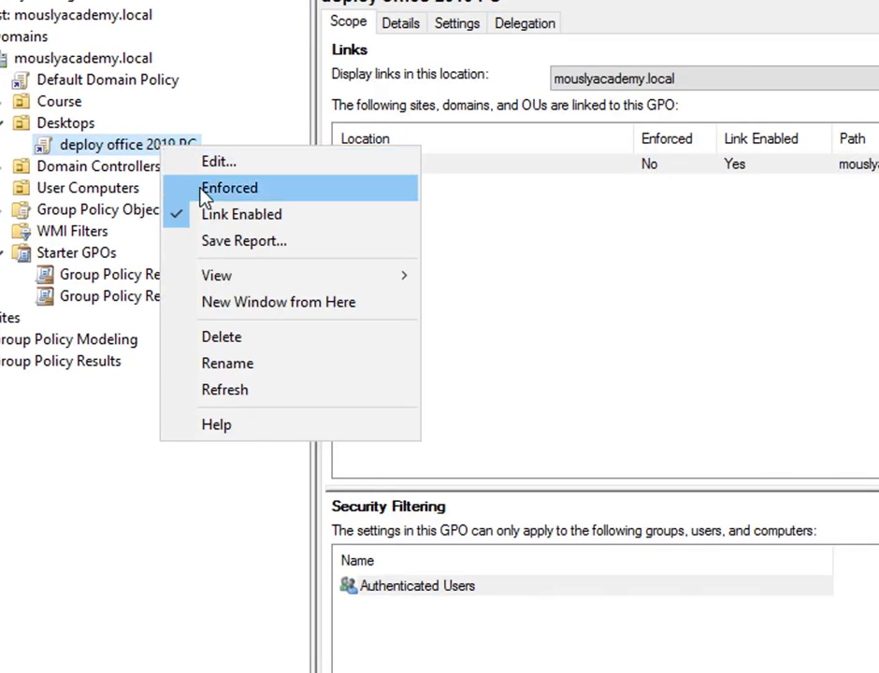
pyautogui.click(205, 188)
# - Edit the "deploy office 2019 PC" GPO and open the Startup script properties under Computer Configuration's Windows Settings policies
pyautogui.rightClick(169, 153)
pyautogui.click(217, 166)
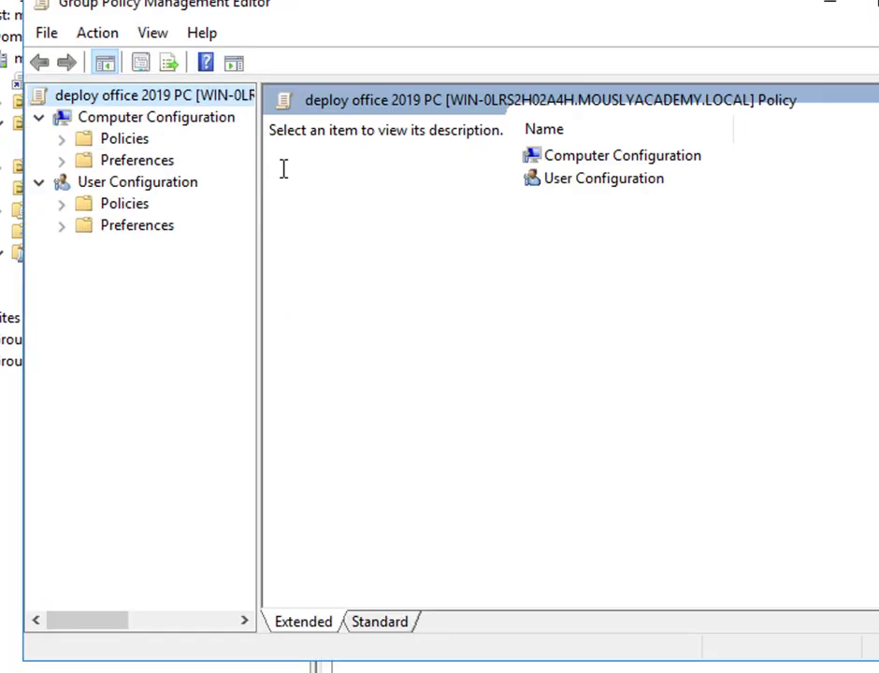
pyautogui.click(62, 140)
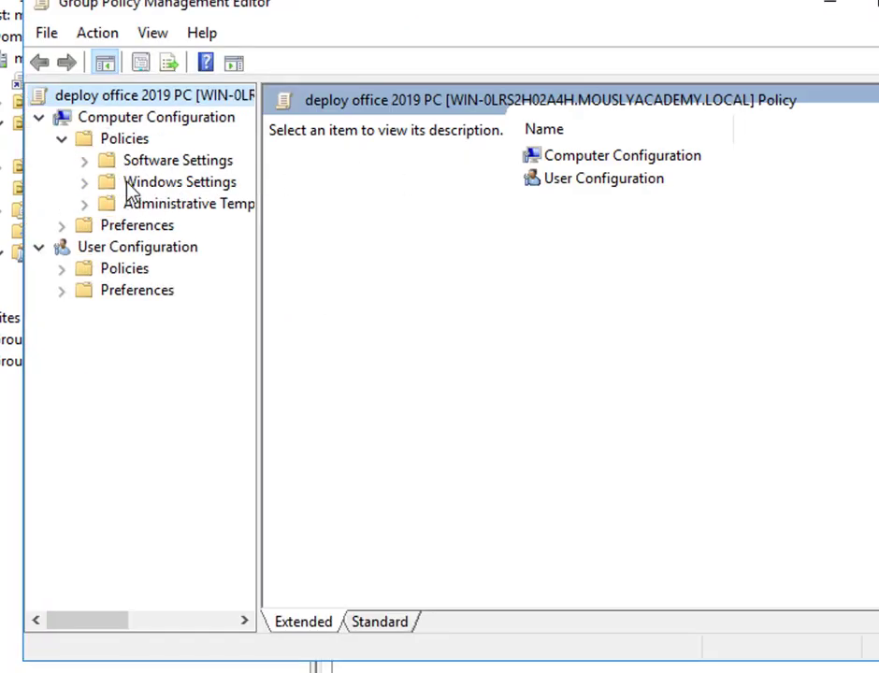
pyautogui.click(139, 183)
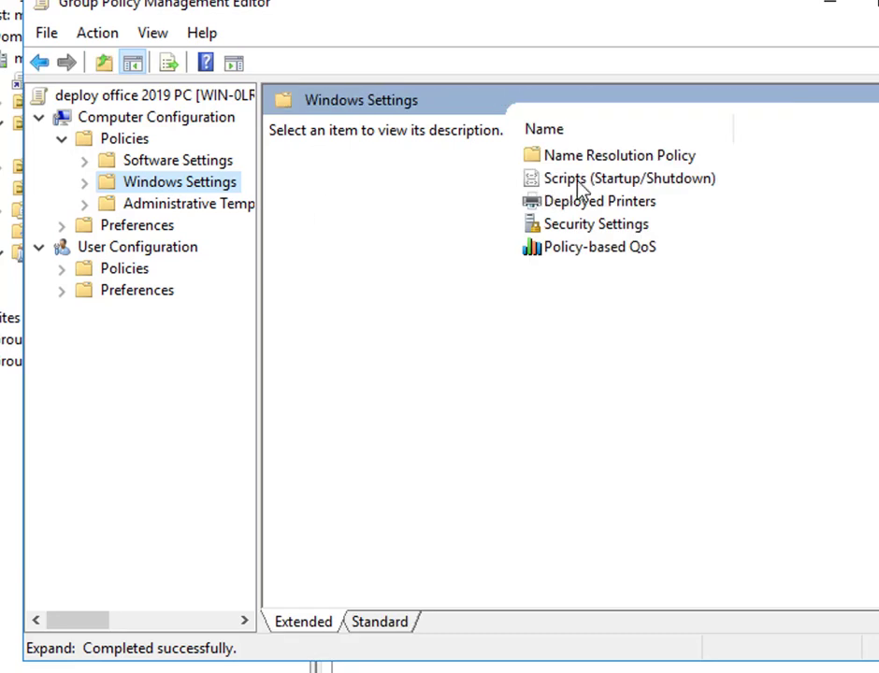
pyautogui.doubleClick(578, 184)
pyautogui.doubleClick(579, 161)
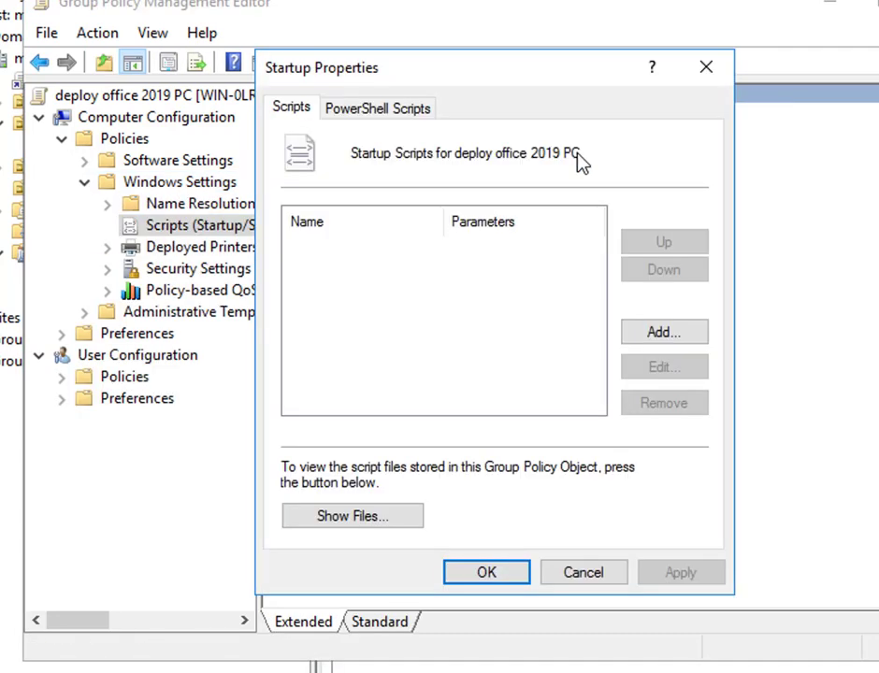
# - Add install.bat from the office2019 share on 10.0.0.27 as a startup script and apply the change
pyautogui.click(678, 342)
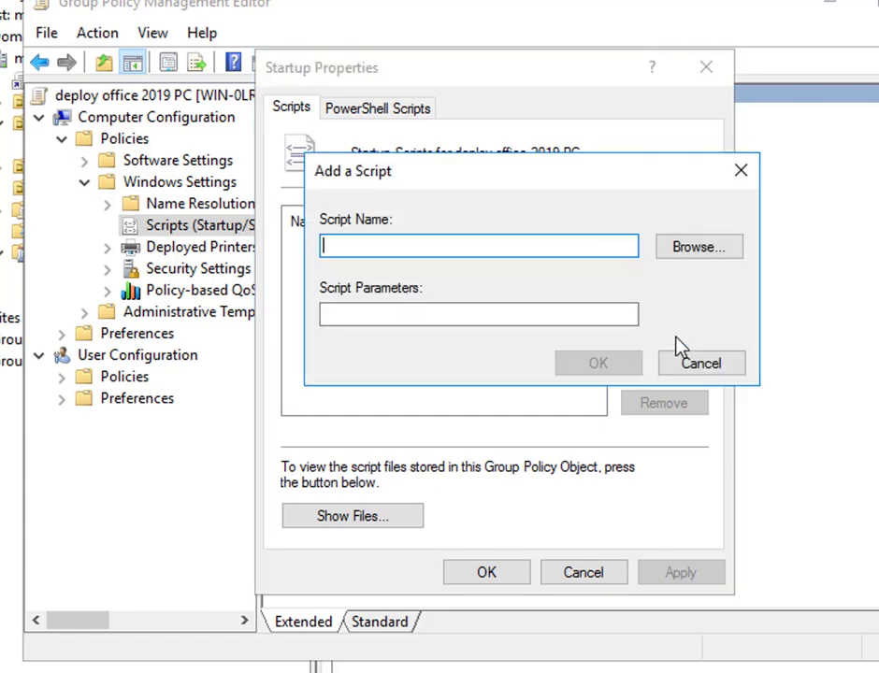
pyautogui.click(698, 249)
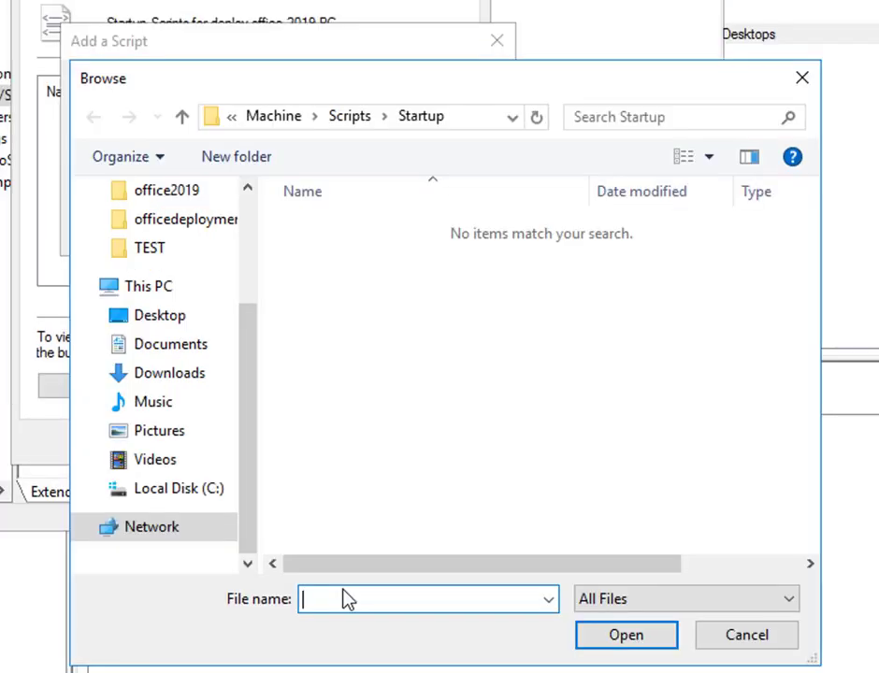
pyautogui.write('.0.0.27')
pyautogui.press('Return')
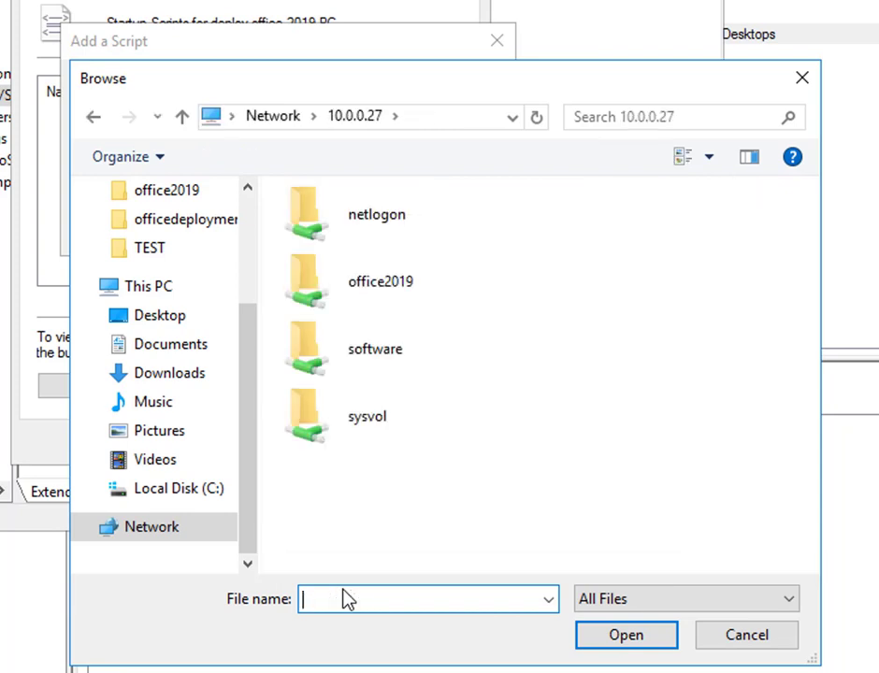
pyautogui.doubleClick(387, 285)
pyautogui.click(354, 305)
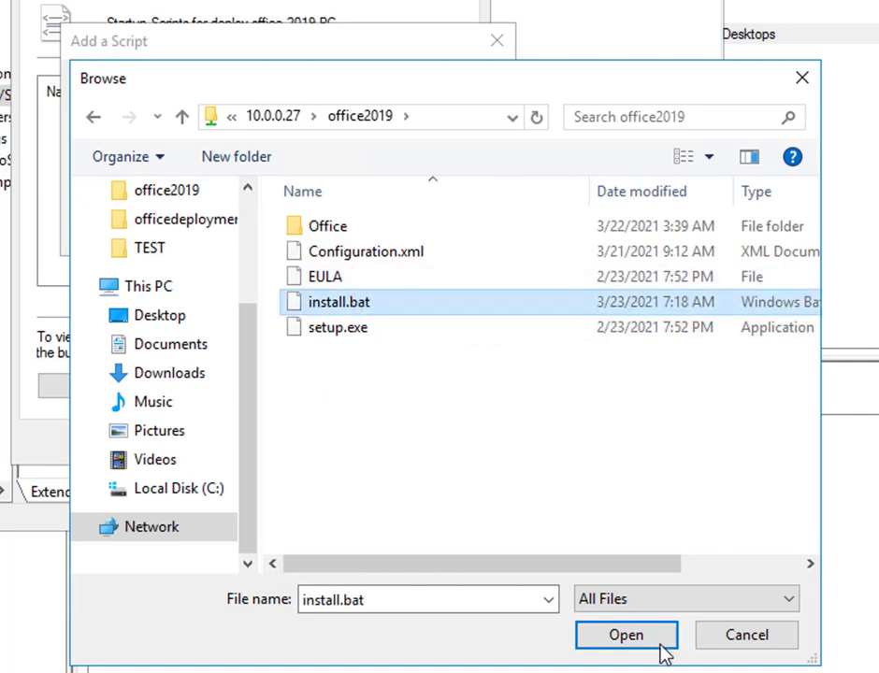
pyautogui.click(645, 637)
pyautogui.click(364, 242)
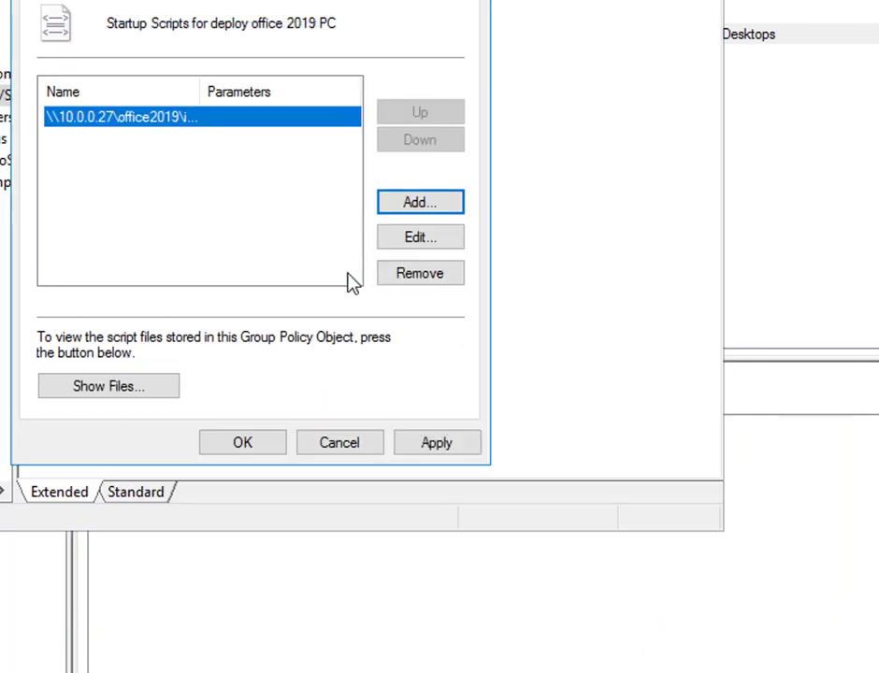
pyautogui.click(427, 443)
pyautogui.click(243, 443)
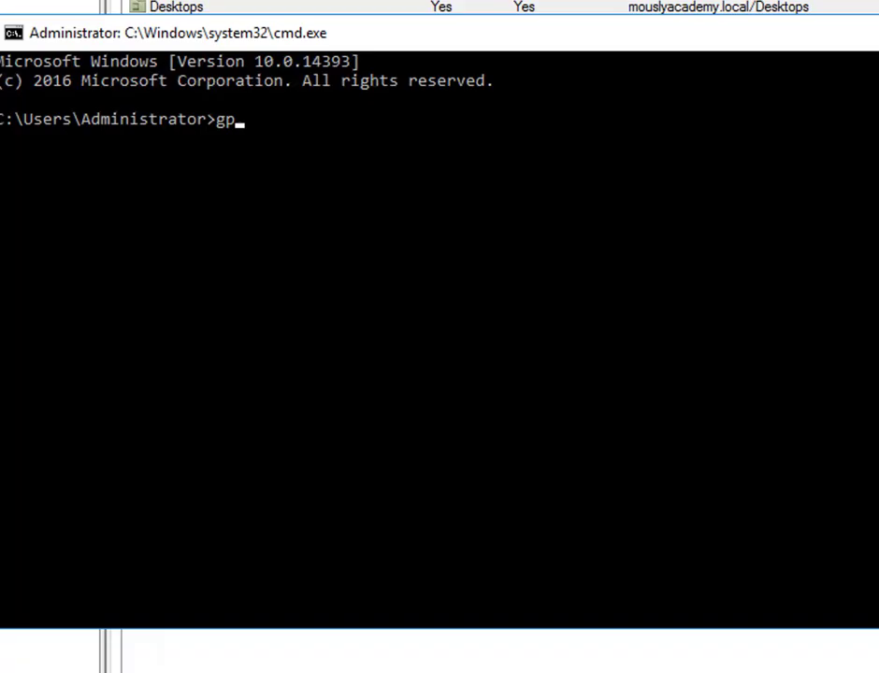
# - Run gpupdate /force in the server's Command Prompt to refresh Group Policy
pyautogui.write('update /')
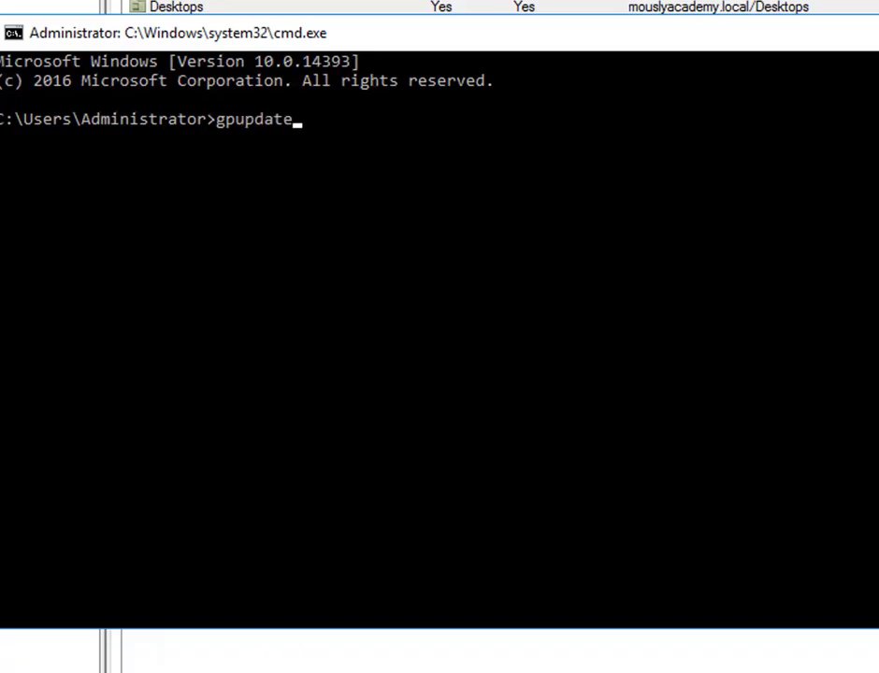
pyautogui.write('force')
pyautogui.press('Return')
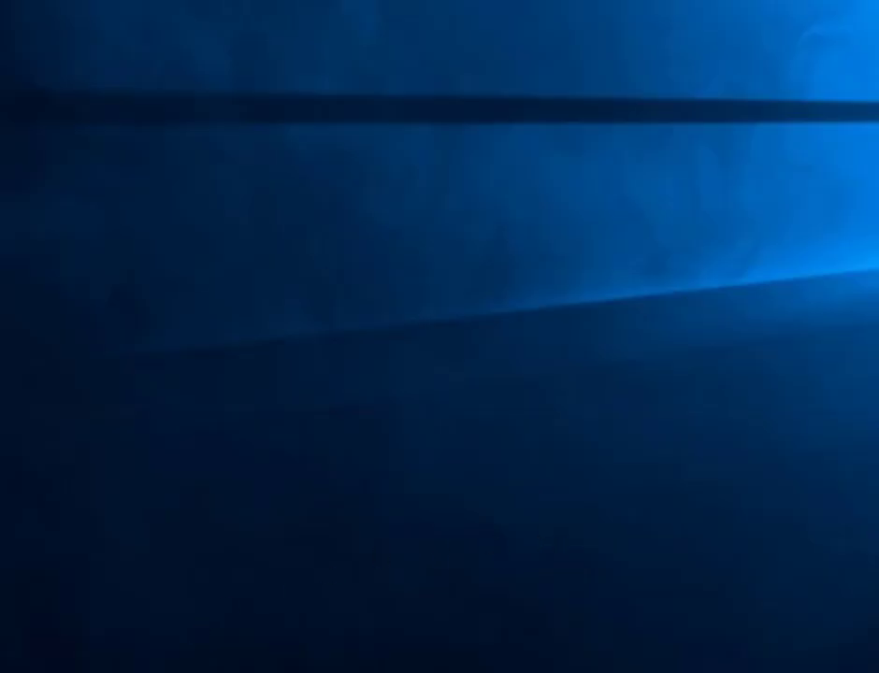
# - Open a Command Prompt on the Windows 10 client and run gpupdate /force
pyautogui.press('super+x')
pyautogui.press('c')
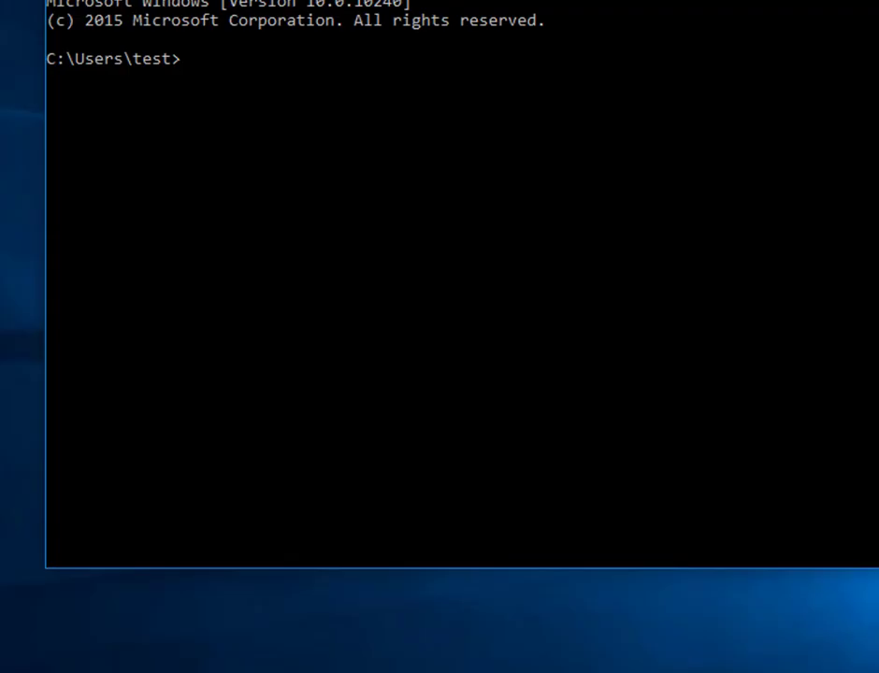
pyautogui.write('gpupdate /force')
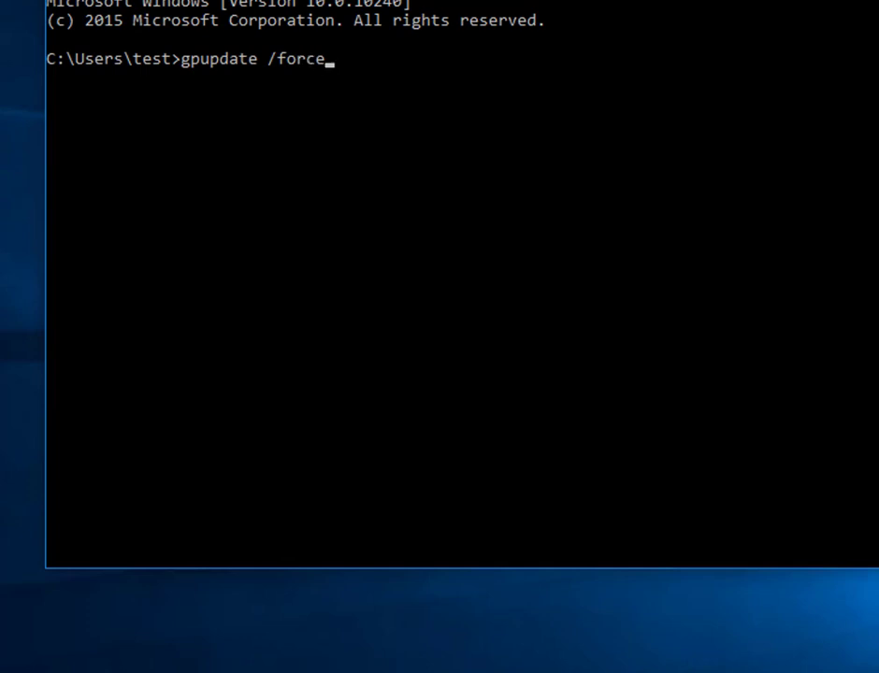
pyautogui.press('Return')
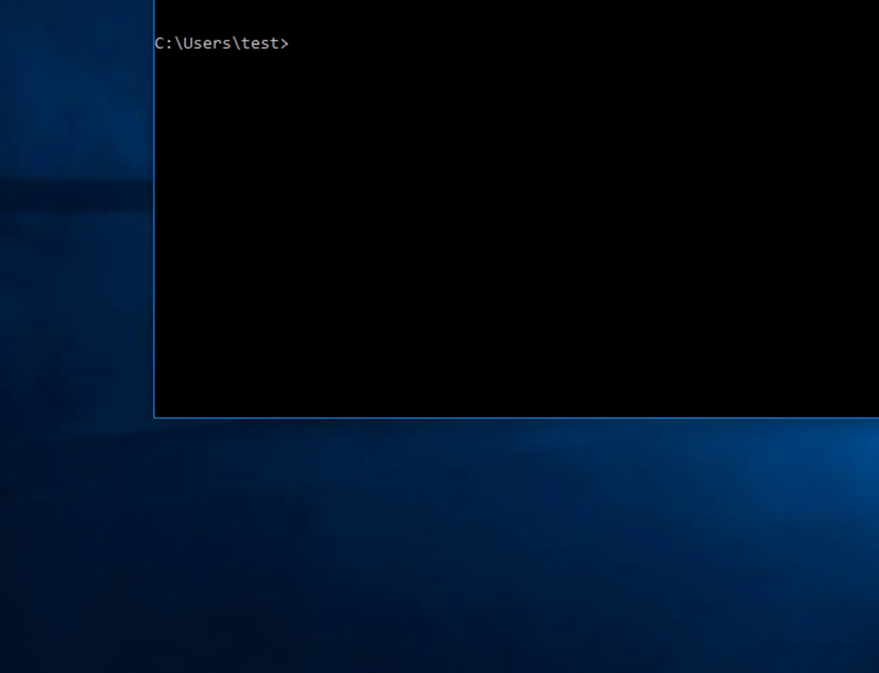
# - Check the client's Programs and Features list and Task Manager processes for Office or its installer, then close Task Manager
pyautogui.press('super+x')
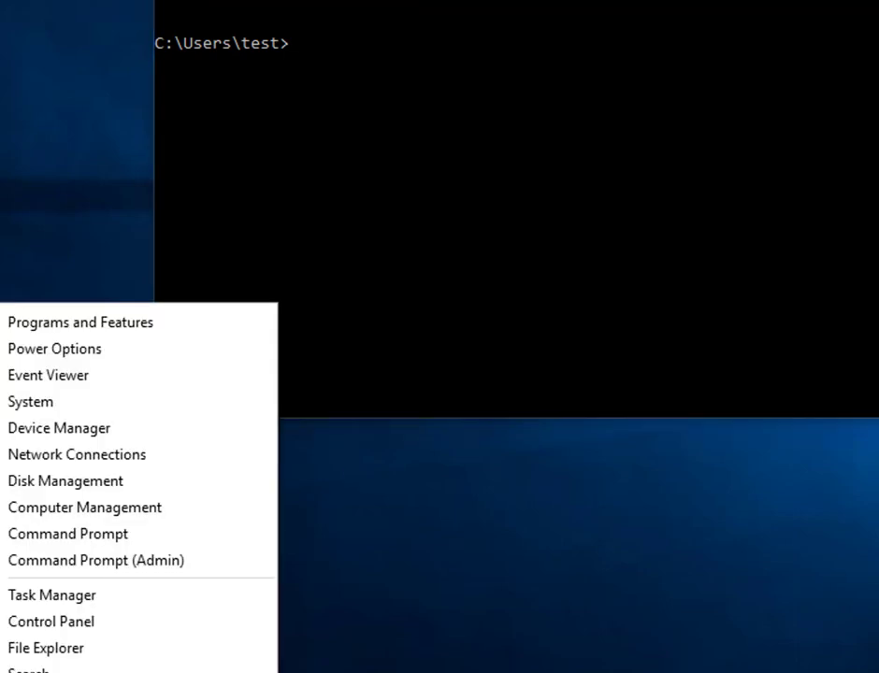
pyautogui.click(163, 325)
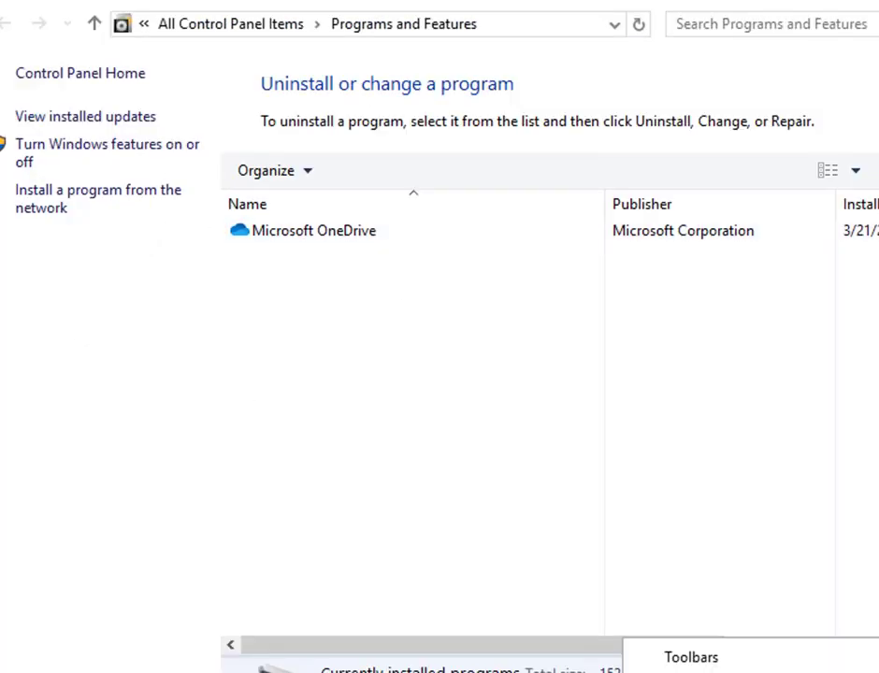
pyautogui.hotkey('ctrl', 'shift', 'Escape')
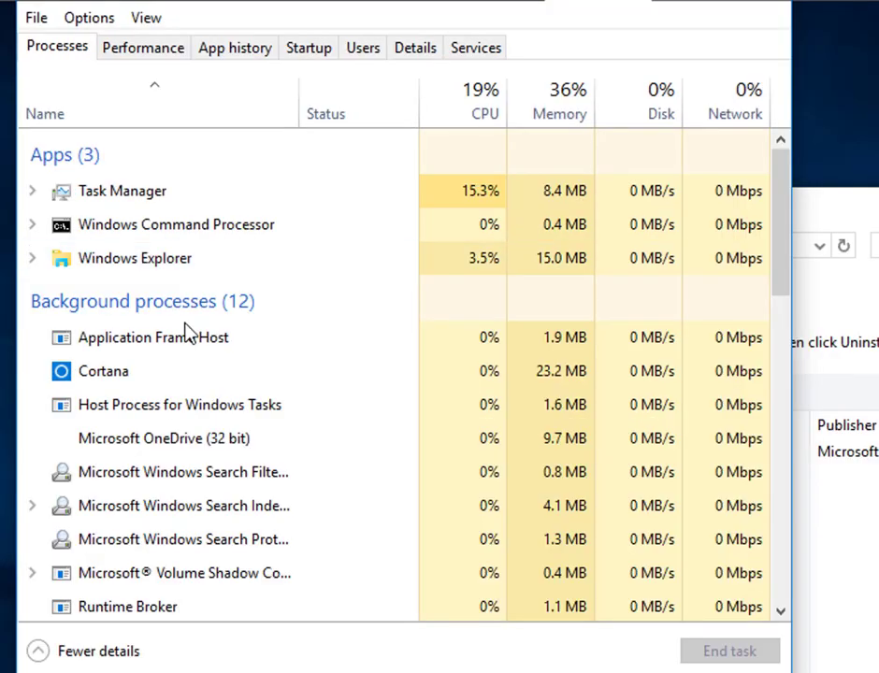
pyautogui.scroll(-2, 187, 332)
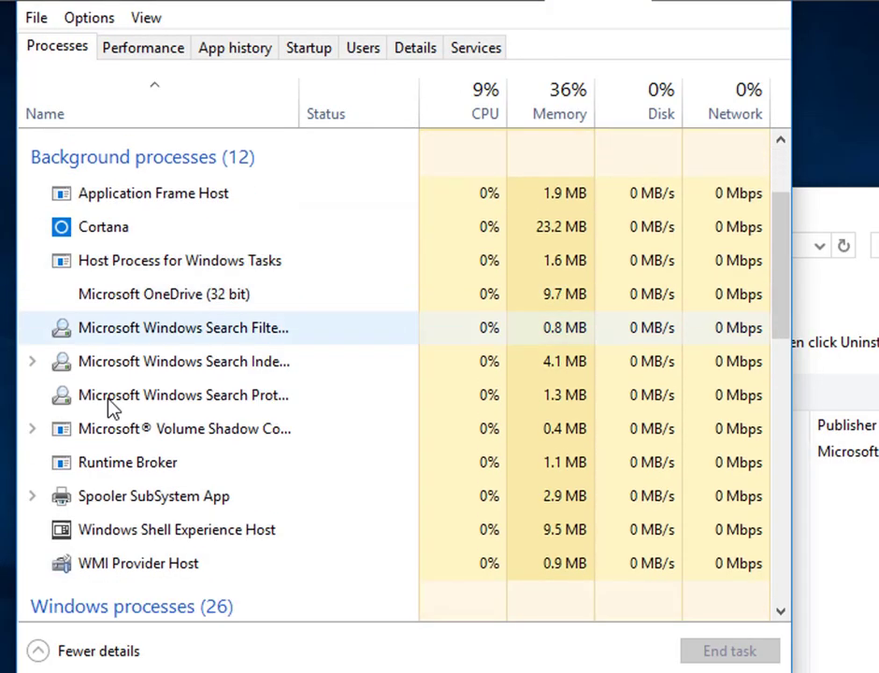
pyautogui.scroll(-3, 171, 439)
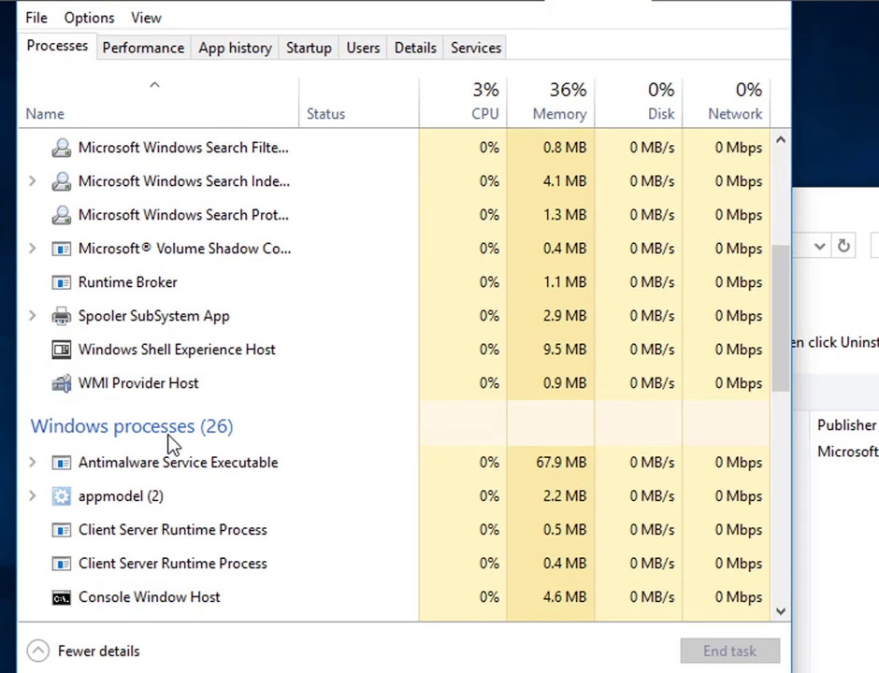
pyautogui.scroll(-6, 519, 402)
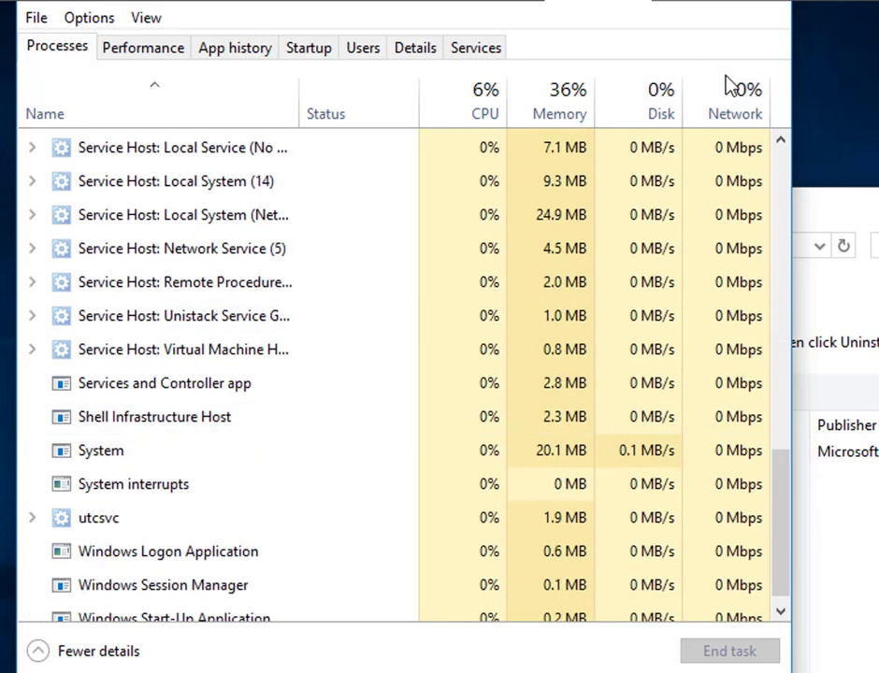
pyautogui.moveTo(783, 453); pyautogui.dragTo(716, 59)
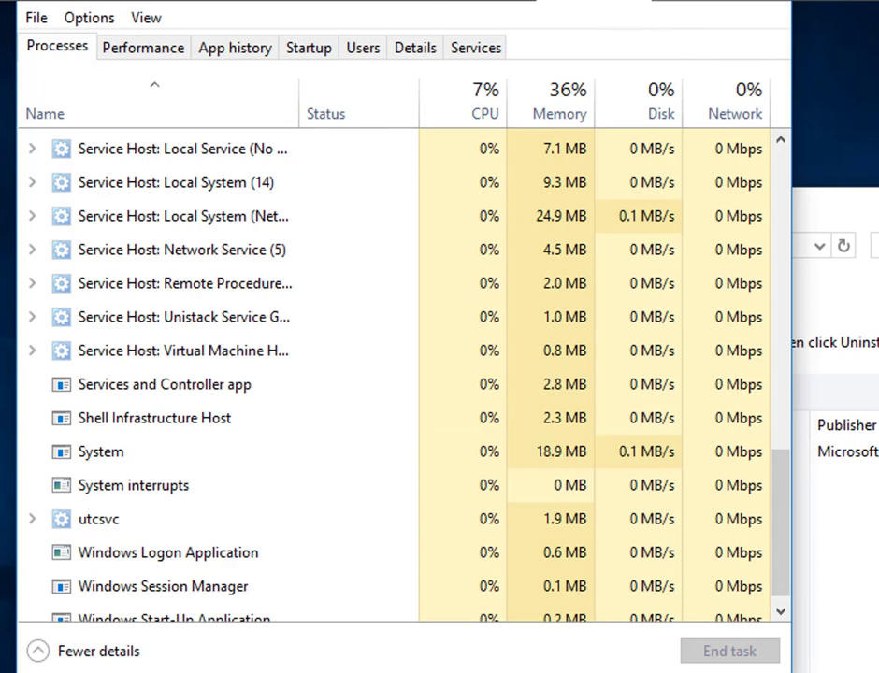
pyautogui.moveTo(578, 1); pyautogui.dragTo(628, 180)
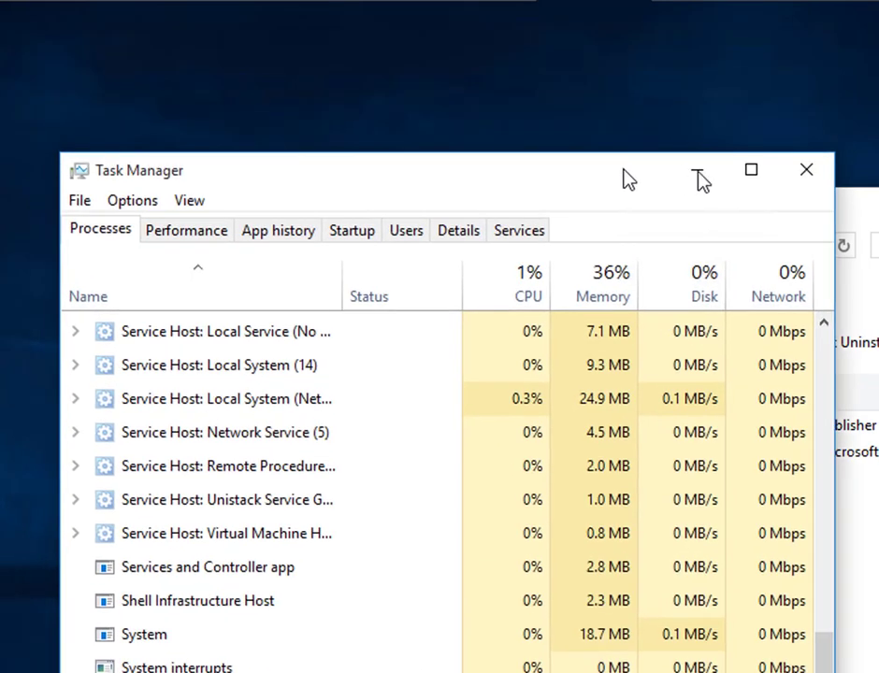
pyautogui.click(819, 183)
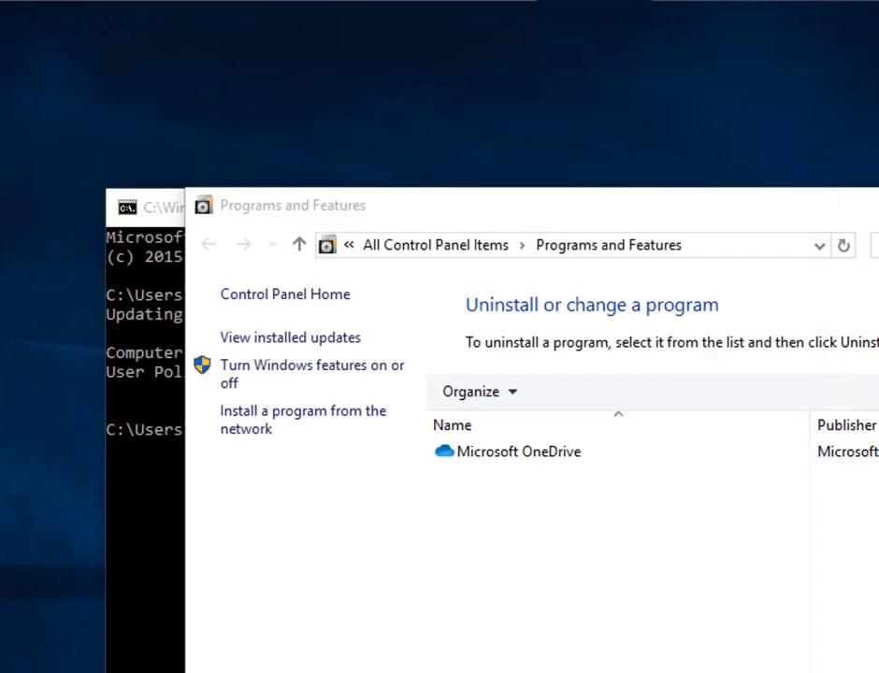
# - Restart the client and sign in to the MOUSLYACADEMY domain's test account with its password
pyautogui.click(148, 535)
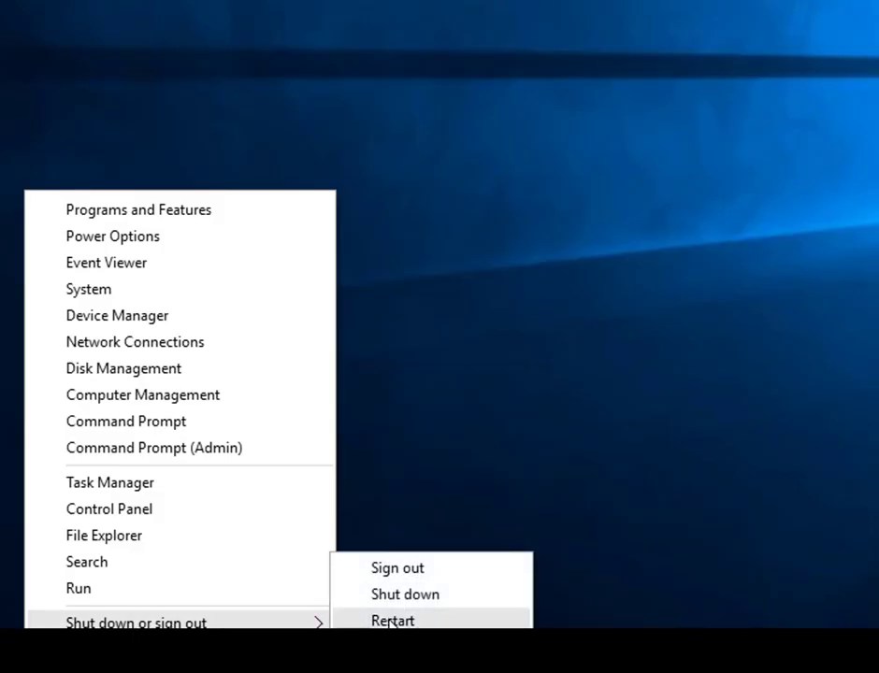
pyautogui.click(392, 621)
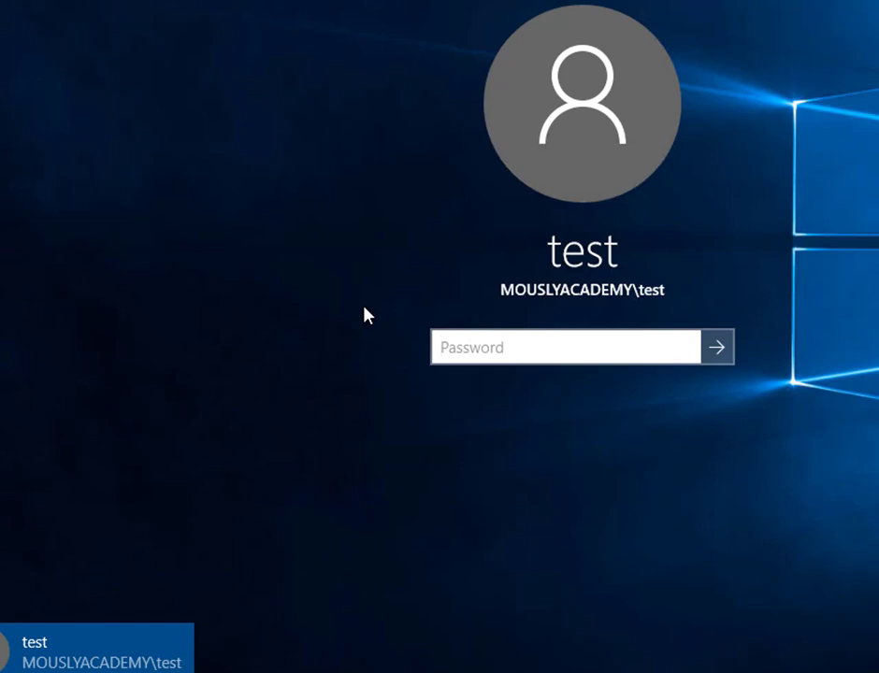
pyautogui.write('•••••••••')
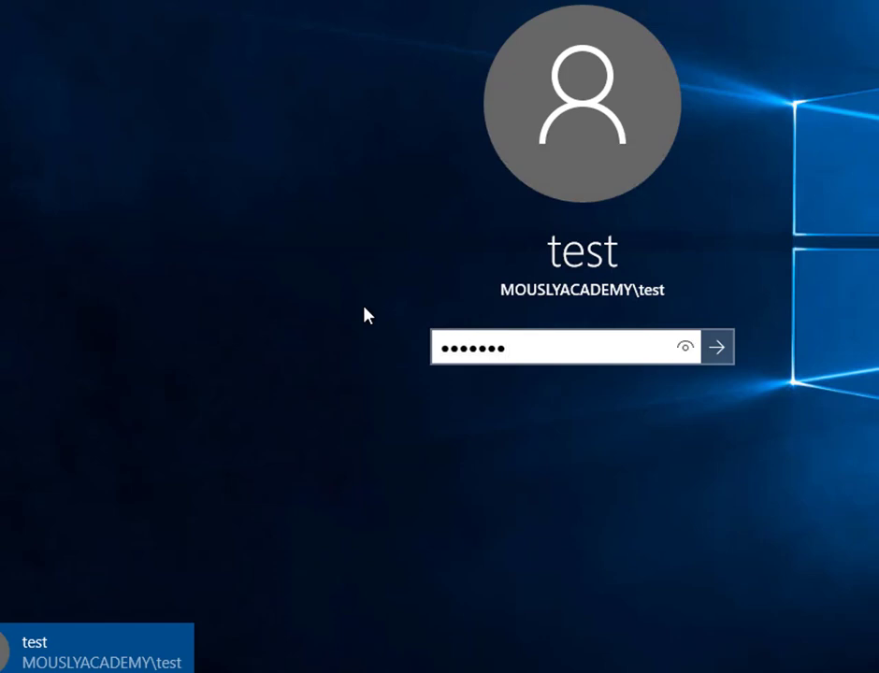
pyautogui.press('Return')
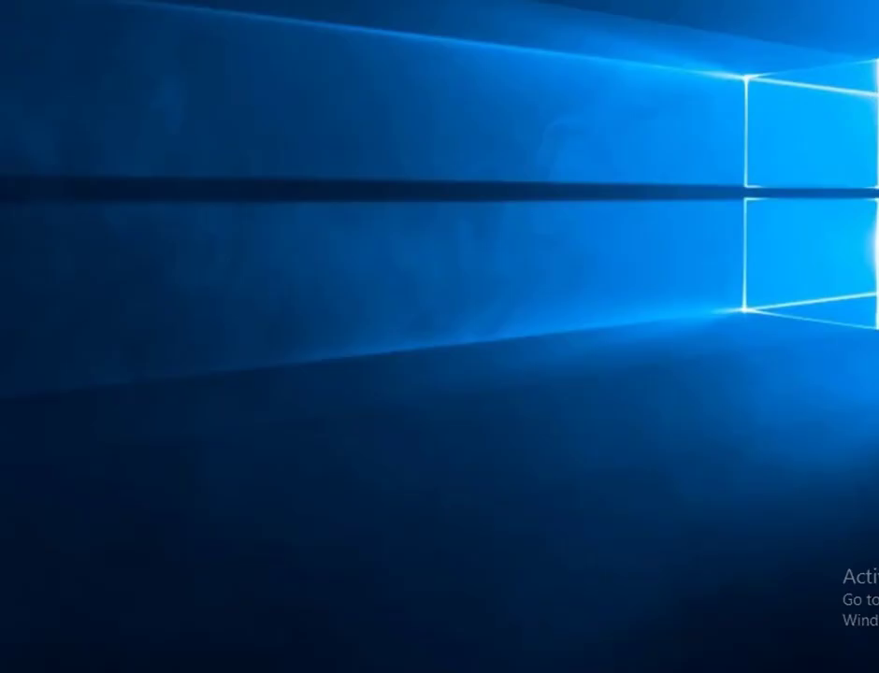
# - Open Task Manager on the client and examine the background processes for Setup and Windows Command Processor
pyautogui.rightClick(496, 670)
pyautogui.click(574, 628)
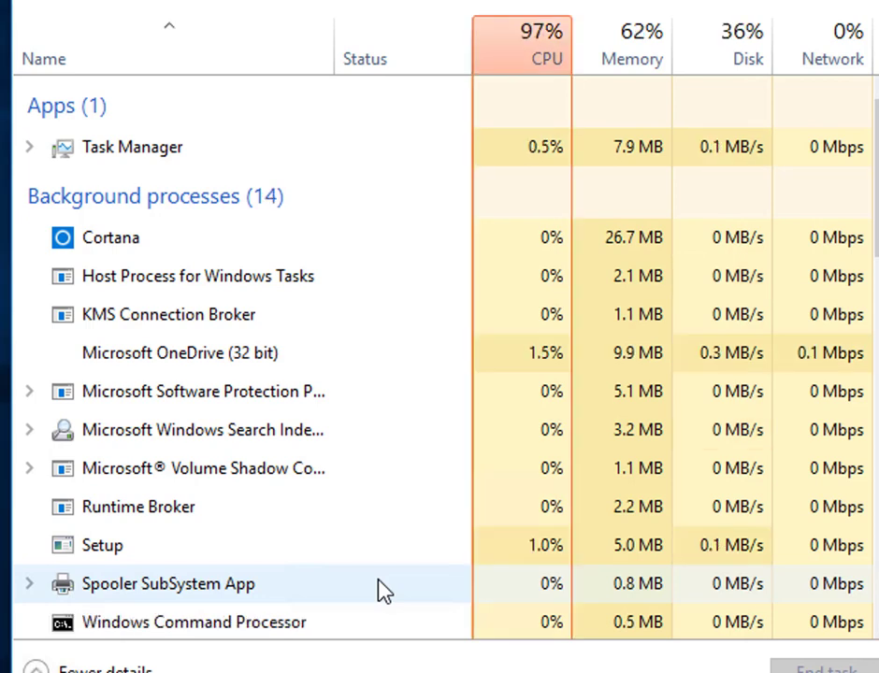
pyautogui.click(319, 624)
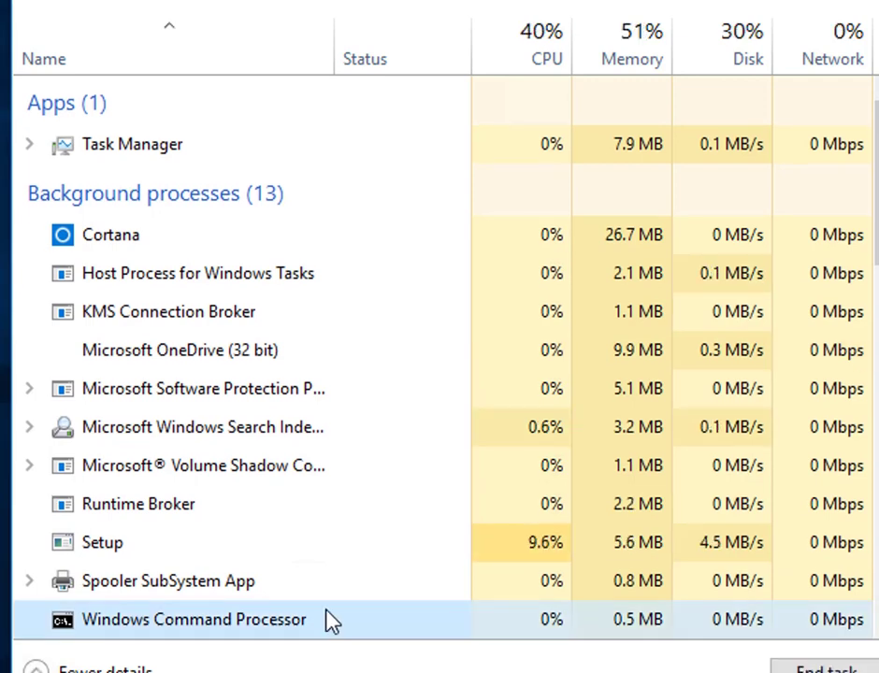
pyautogui.scroll(-2, 327, 356)
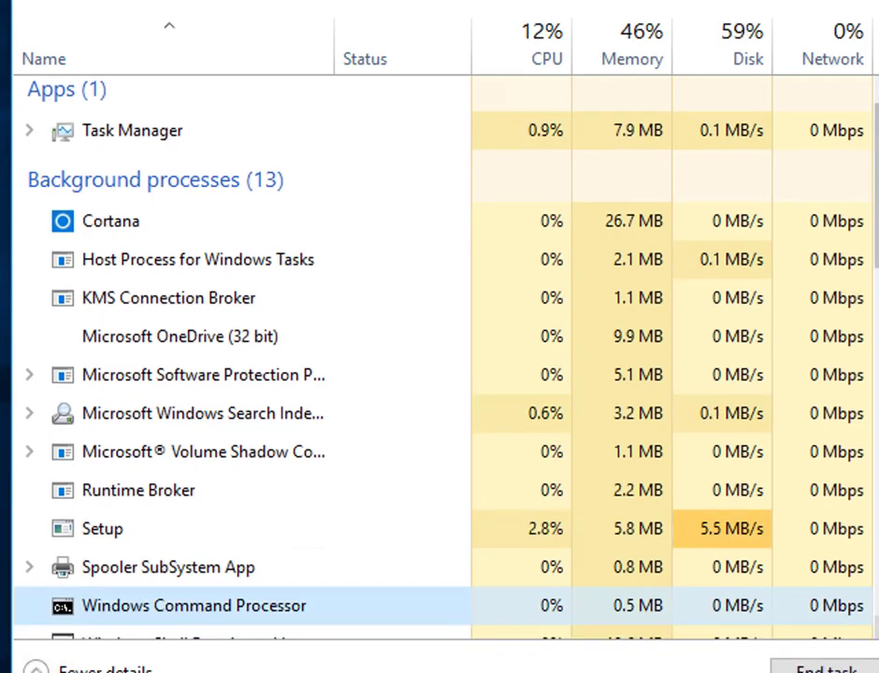
pyautogui.scroll(-4, 822, 599)
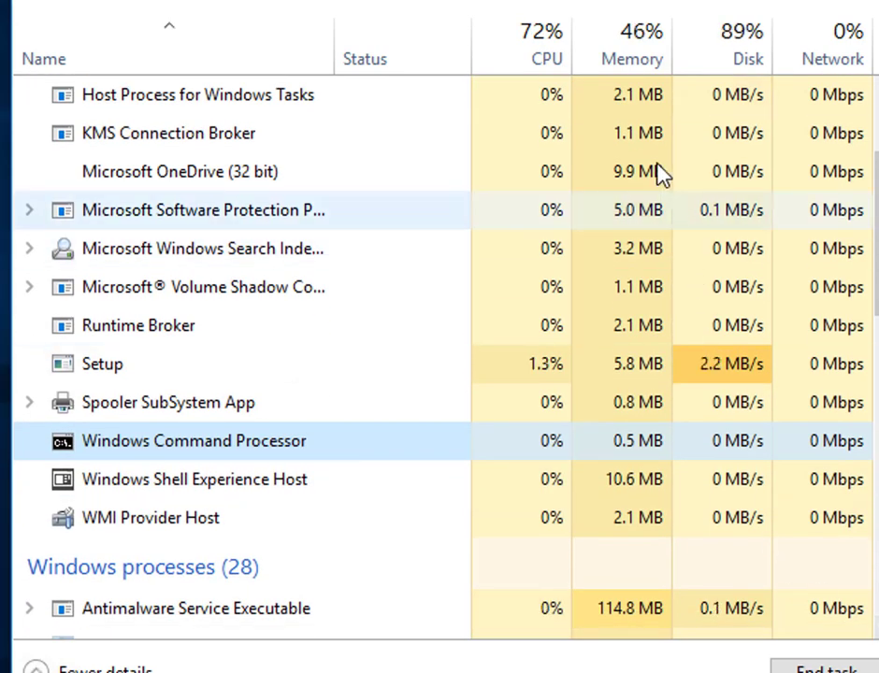
# - Sort the running processes by disk usage and by memory usage to check the Setup process's activity
pyautogui.click(624, 48)
pyautogui.click(738, 56)
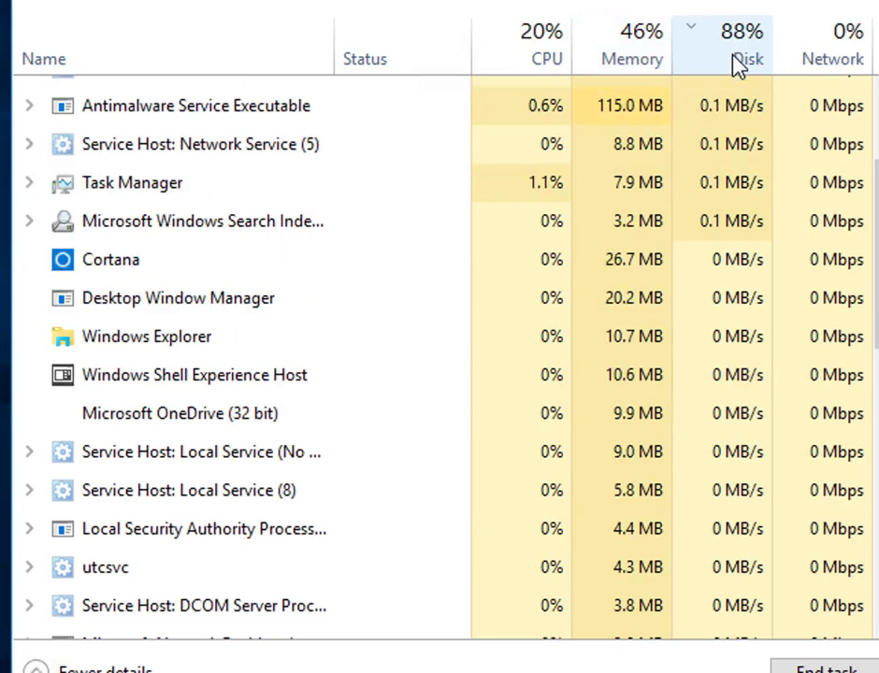
pyautogui.scroll(1, 439, 369)
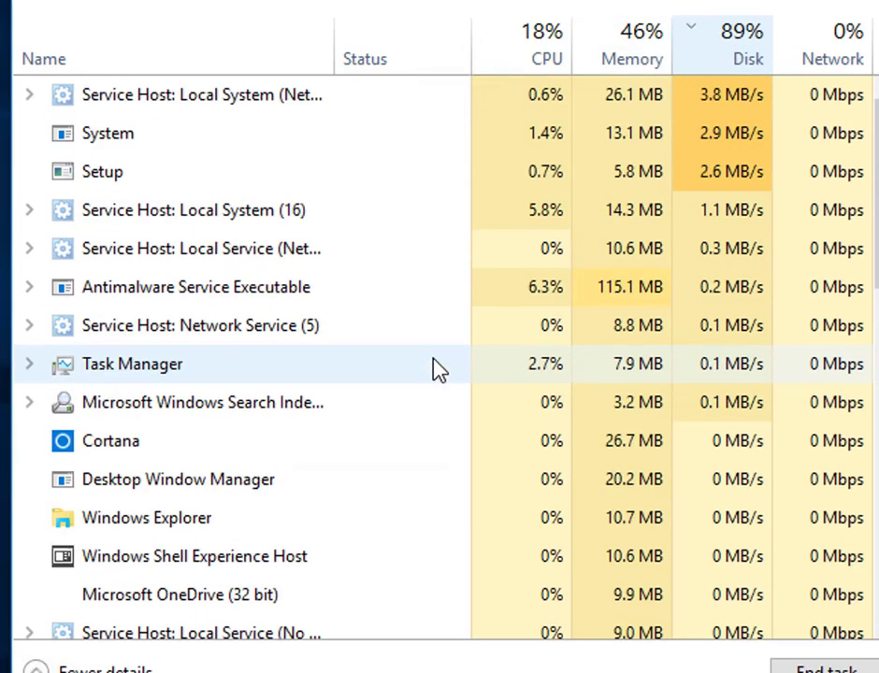
pyautogui.click(638, 31)
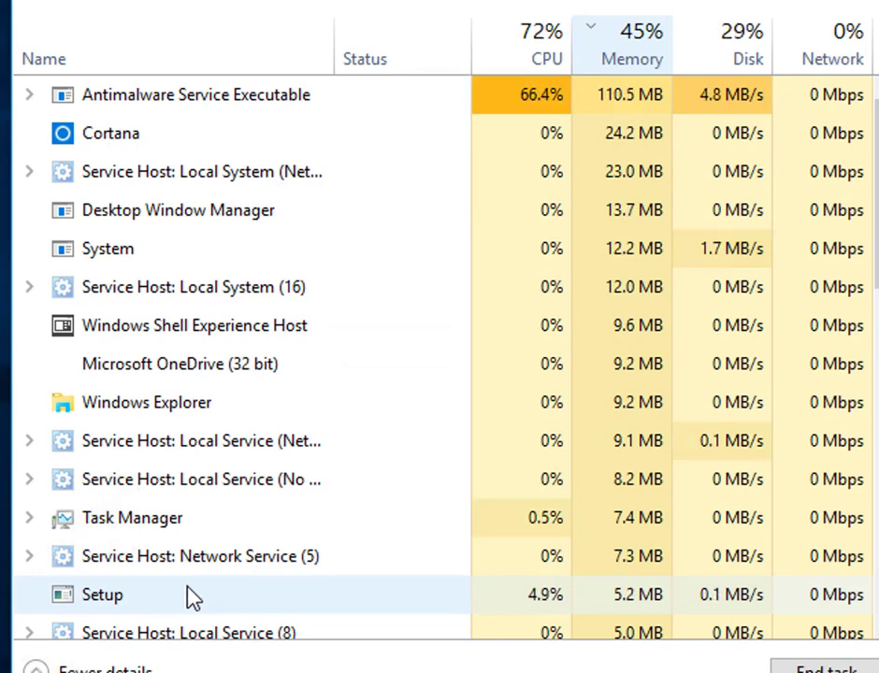
pyautogui.scroll(-1, 191, 595)
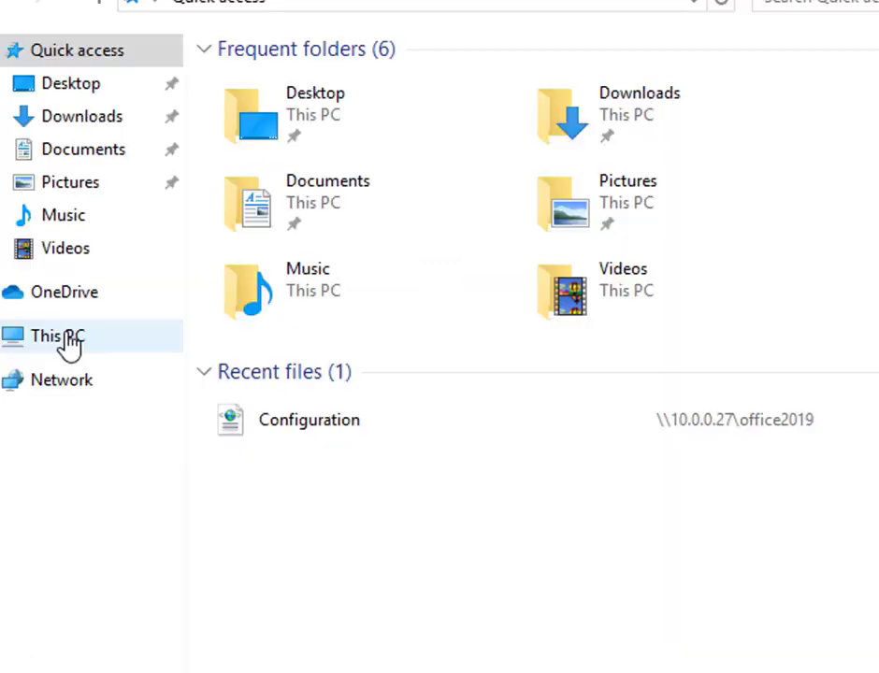
# - Refresh This PC to check the free space on Local Disk (C:), and open its Program Files folder
pyautogui.click(68, 339)
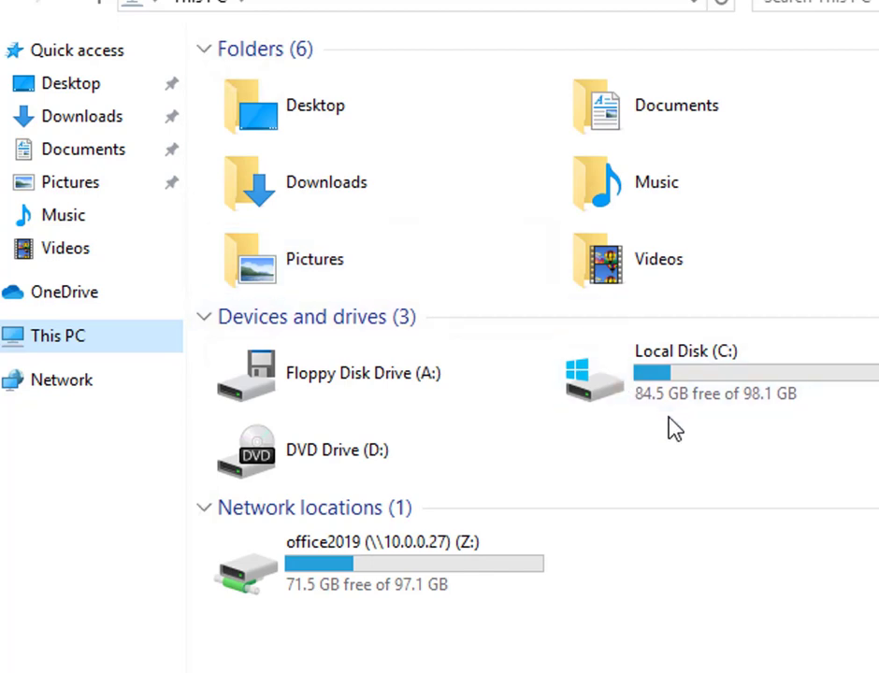
pyautogui.rightClick(761, 435)
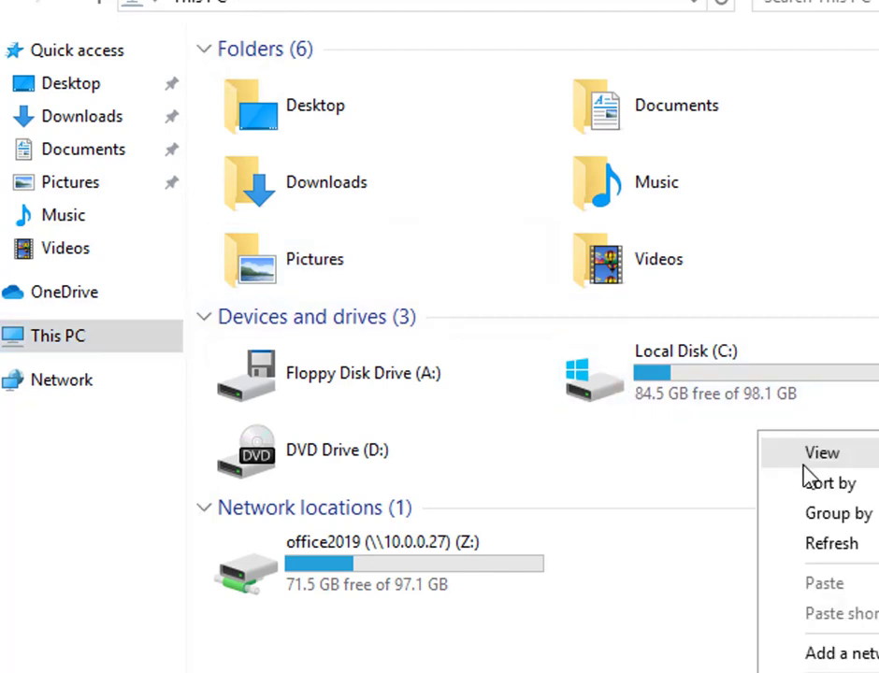
pyautogui.click(832, 544)
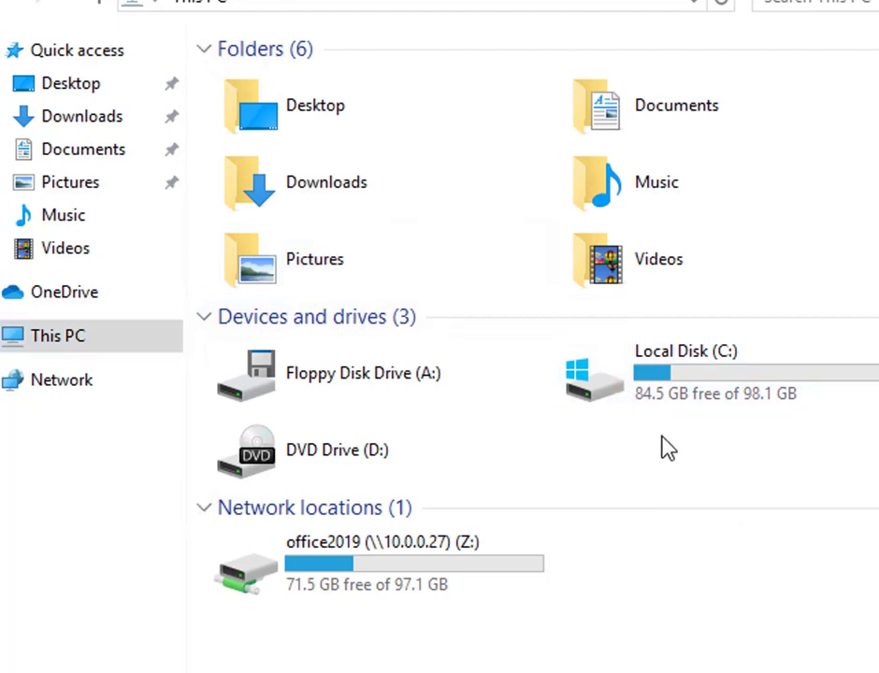
pyautogui.doubleClick(722, 373)
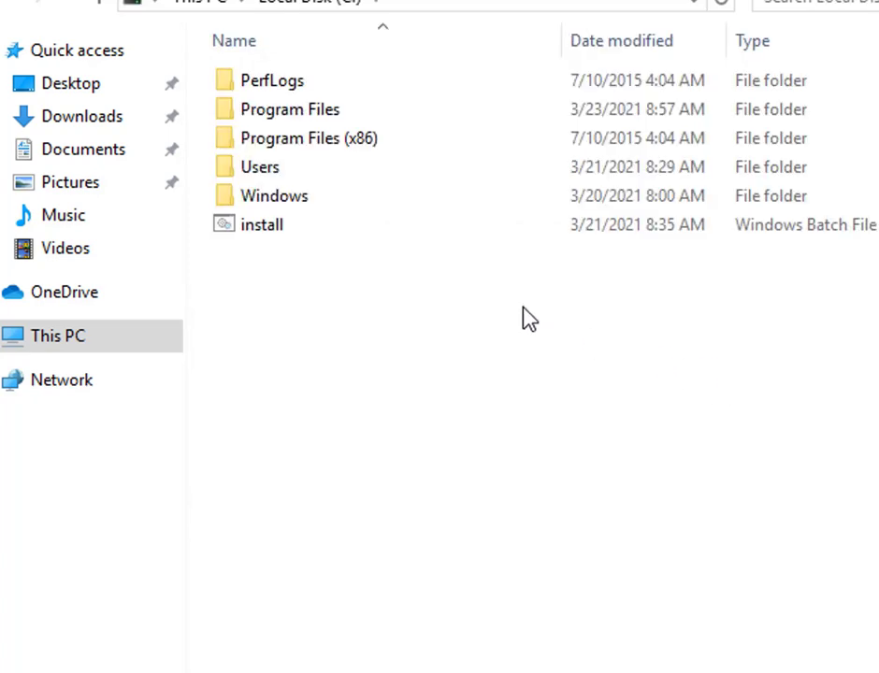
pyautogui.click(332, 112)
pyautogui.doubleClick(332, 112)
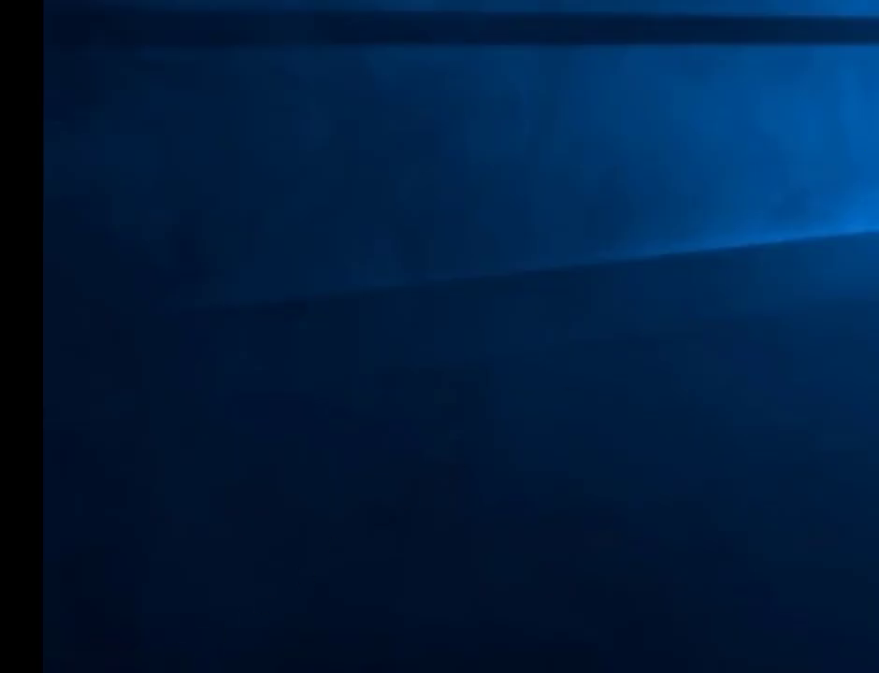
# - Look through the client's list of all apps for the newly installed Office programs
pyautogui.press('super')
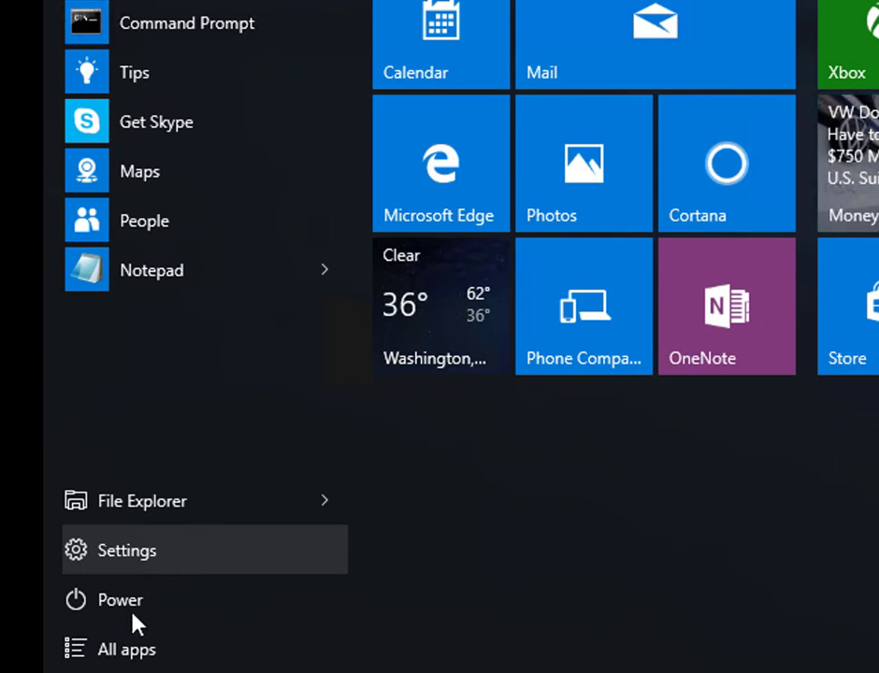
pyautogui.click(117, 659)
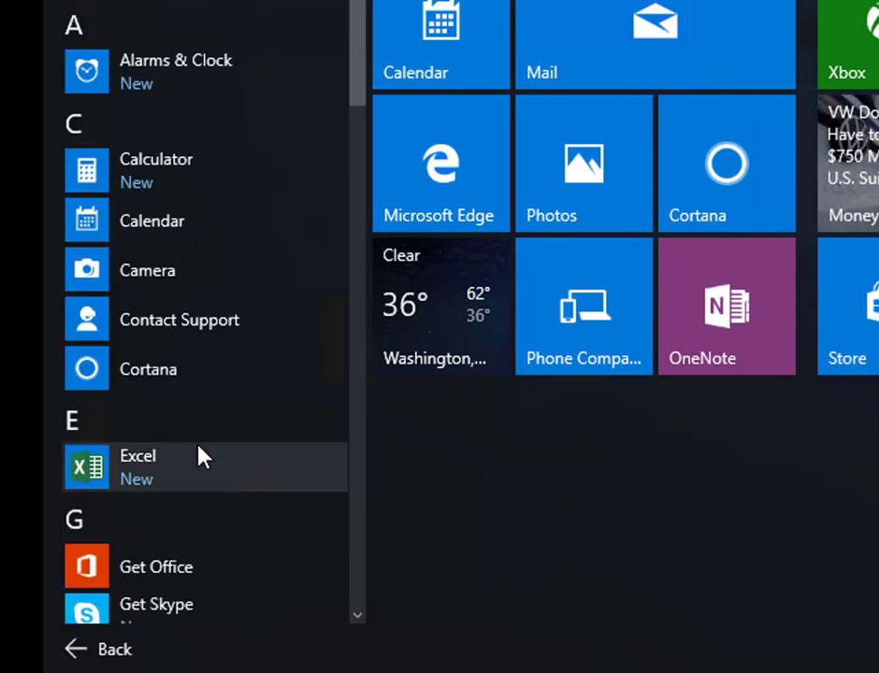
pyautogui.scroll(-2, 208, 439)
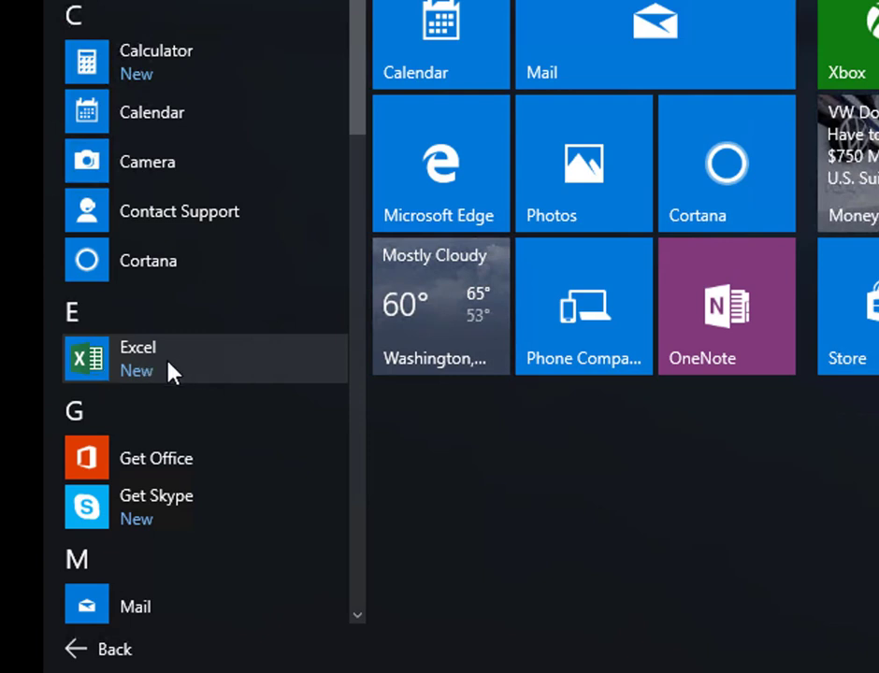
pyautogui.scroll(2, 213, 409)
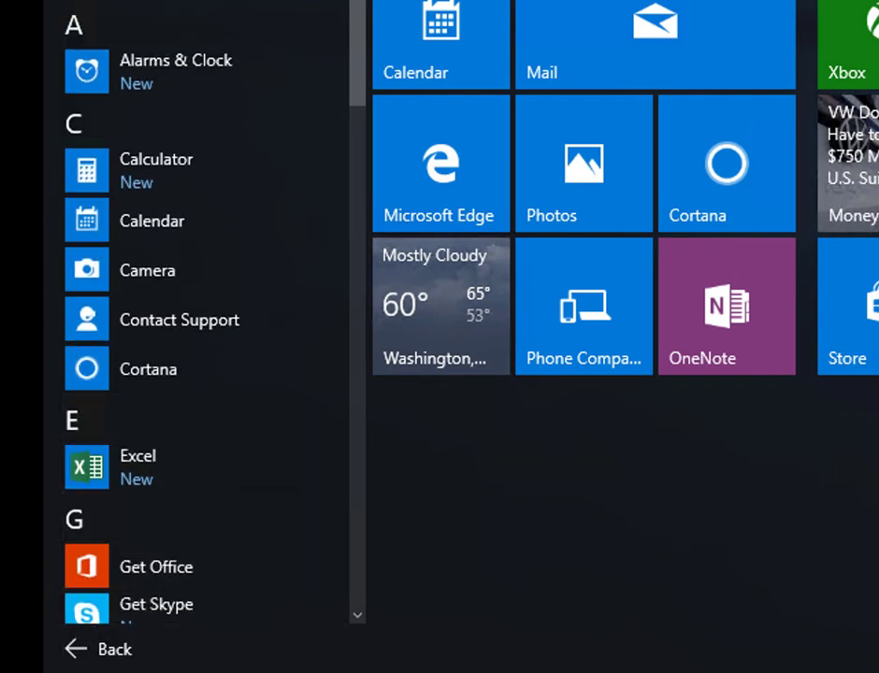
# - Open Programs and Features on the client to check the installed programs for Office
pyautogui.rightClick(75, 672)
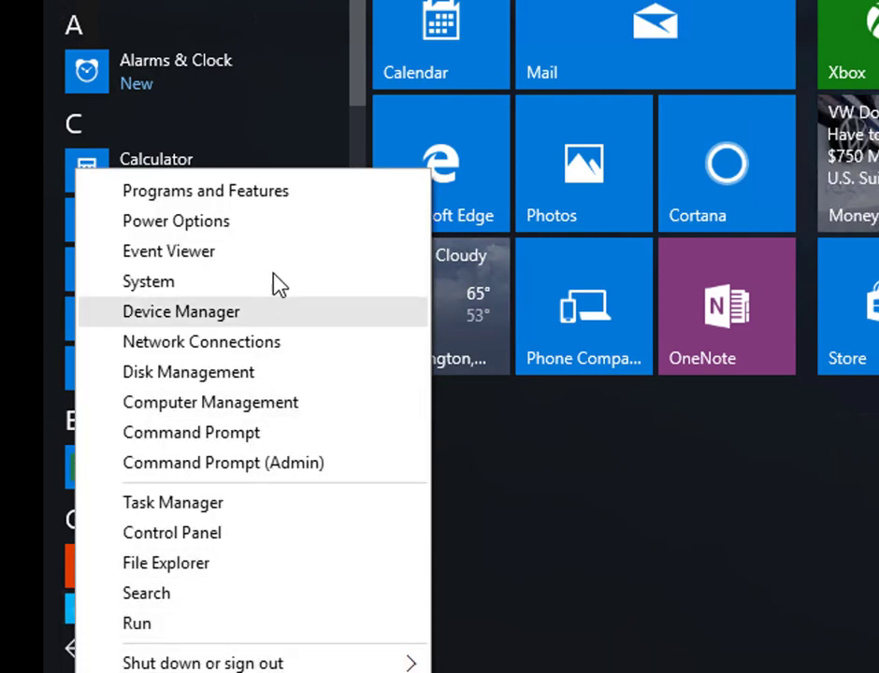
pyautogui.click(282, 192)
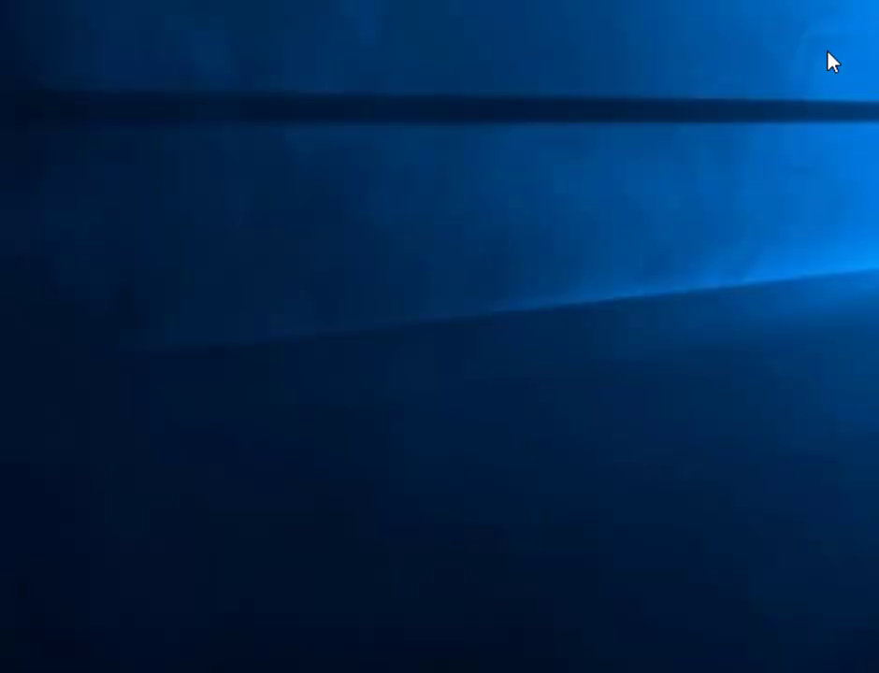
# - Launch Excel from the client's list of all apps, open a blank workbook to test the installation, and close Excel
pyautogui.press('super')
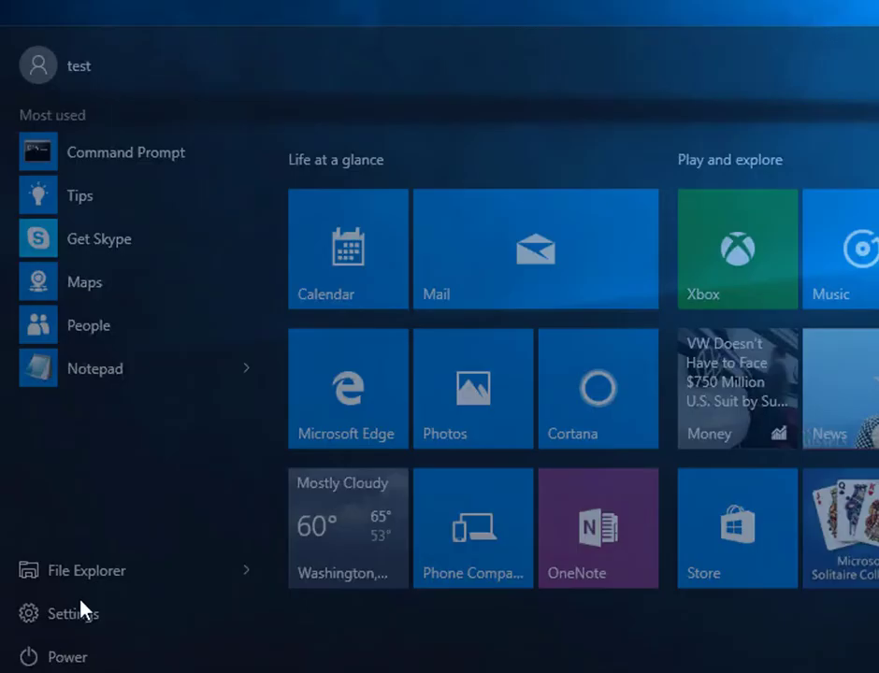
pyautogui.click(51, 653)
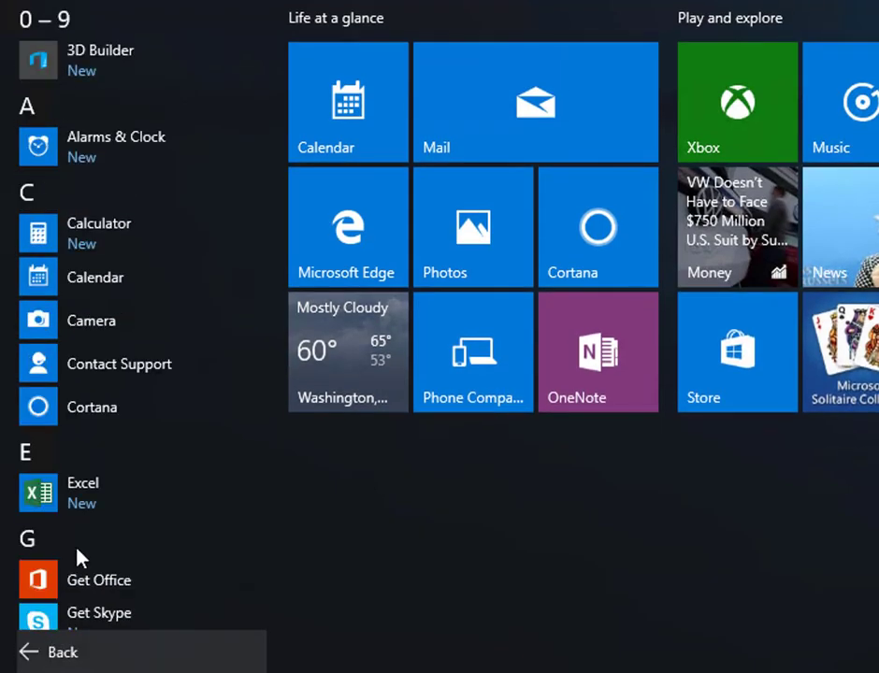
pyautogui.click(79, 494)
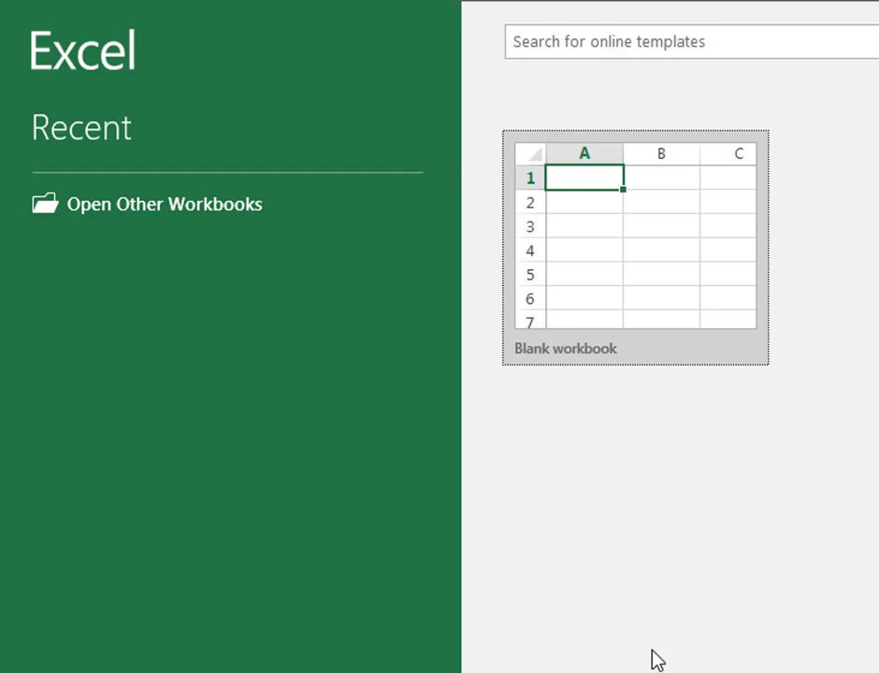
pyautogui.click(617, 290)
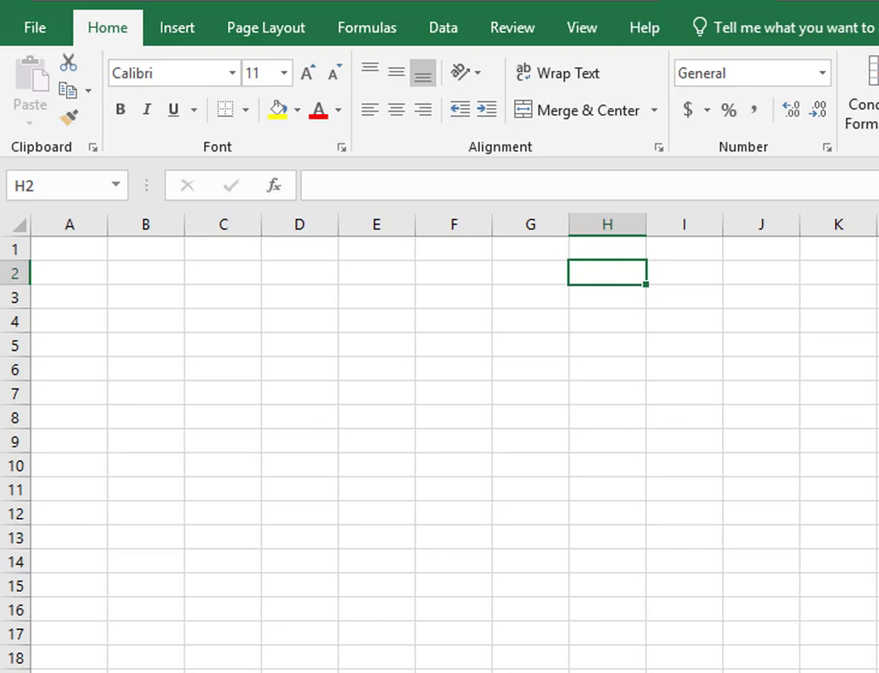
pyautogui.hotkey('alt', 'F4')
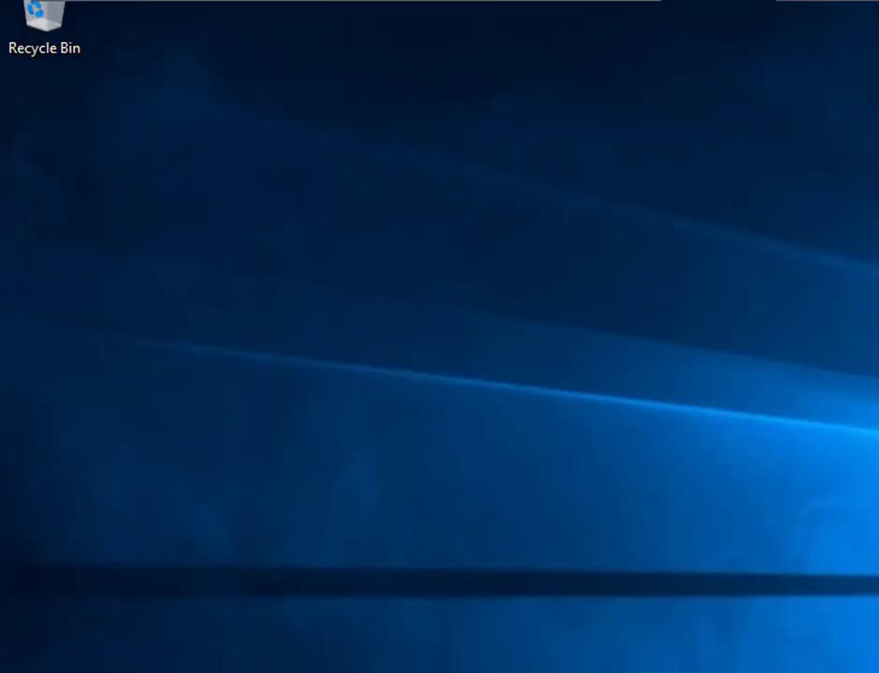